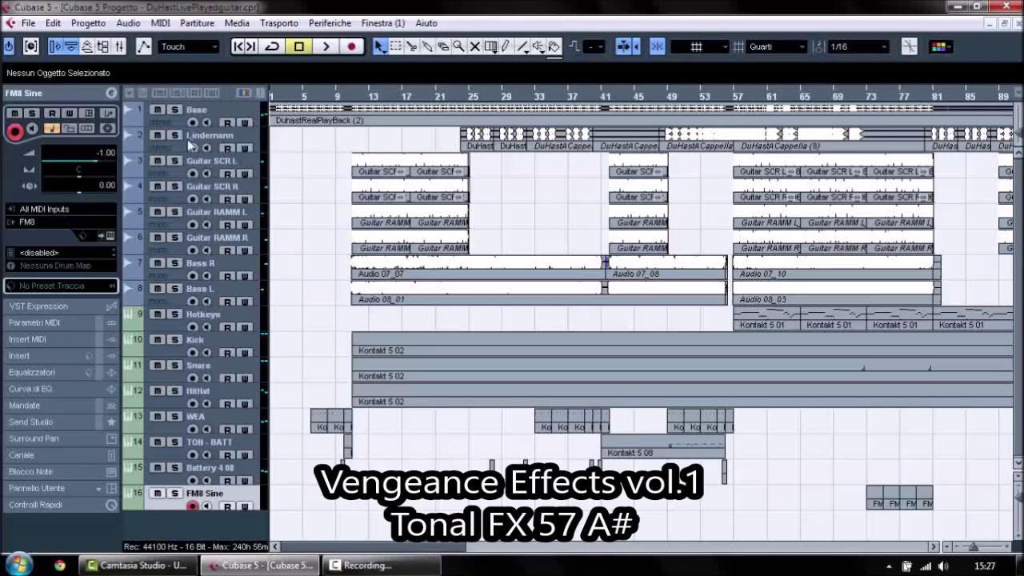
# Step: Check the volume and pan settings of the Guitar SCR L, Guitar RAMM L and Guitar RAMM R tracks
pyautogui.click(157, 177)
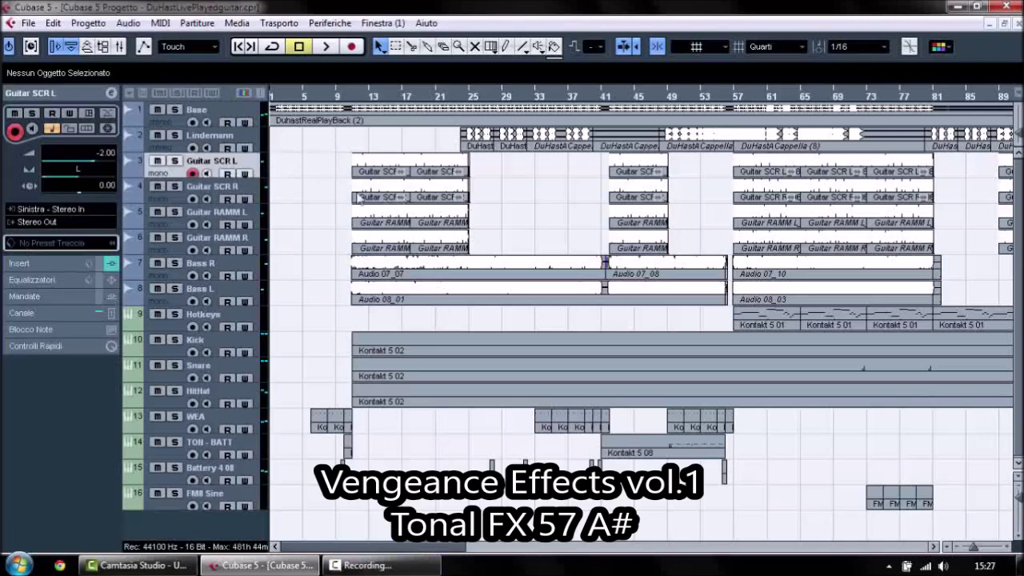
pyautogui.click(168, 204)
pyautogui.click(174, 231)
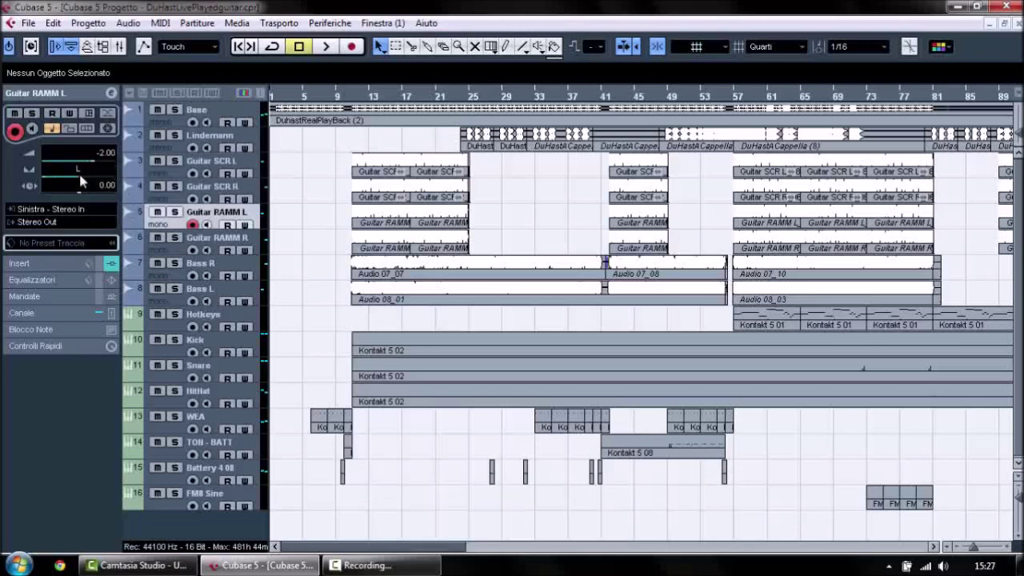
pyautogui.click(173, 250)
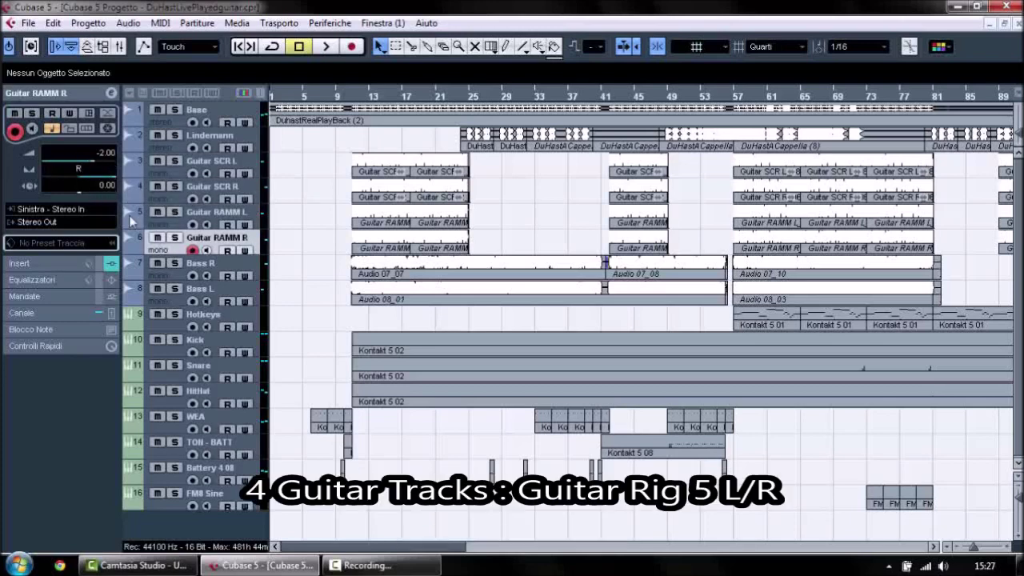
# Step: Examine the Guitar Rig 5 insert on the Guitar SCR L track, including its amp and cabinet rack, and close it
pyautogui.click(165, 172)
pyautogui.click(56, 264)
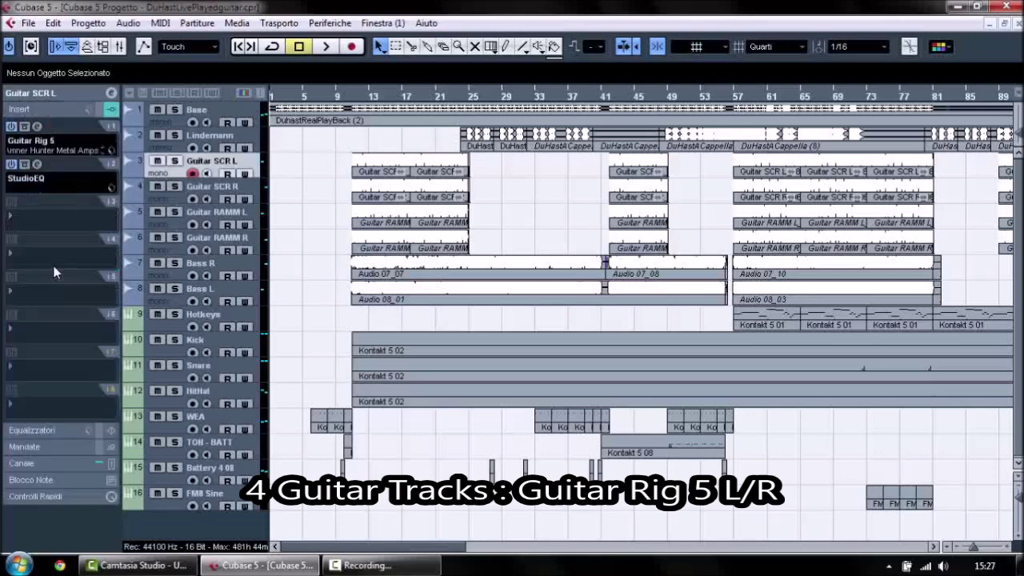
pyautogui.click(37, 128)
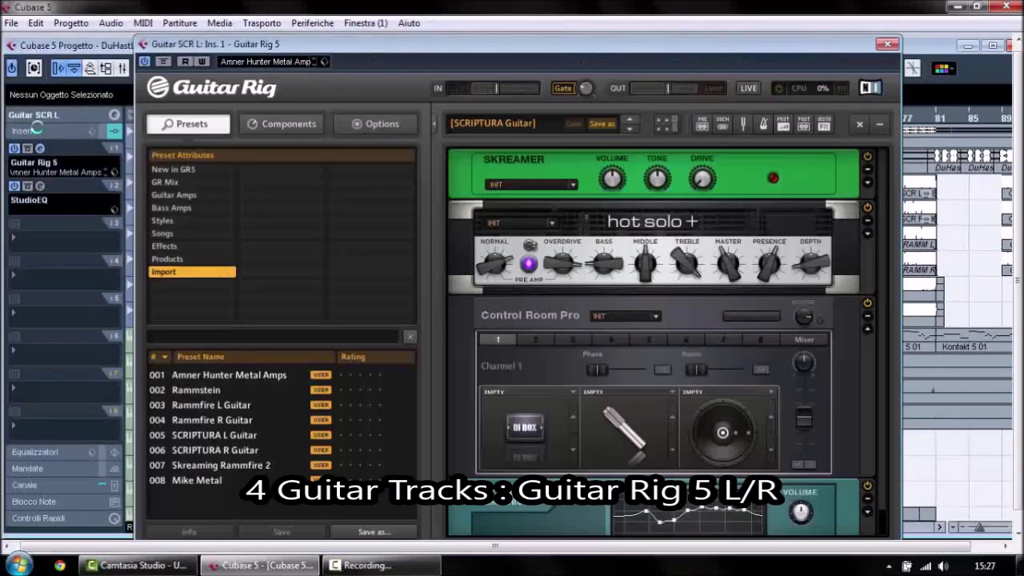
pyautogui.scroll(-1, 880, 210)
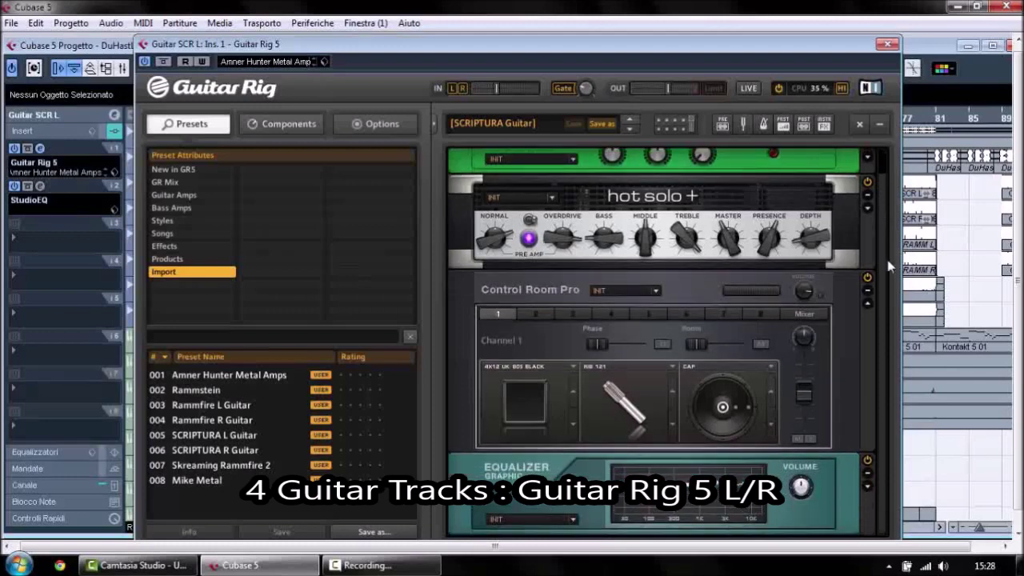
pyautogui.scroll(1, 888, 202)
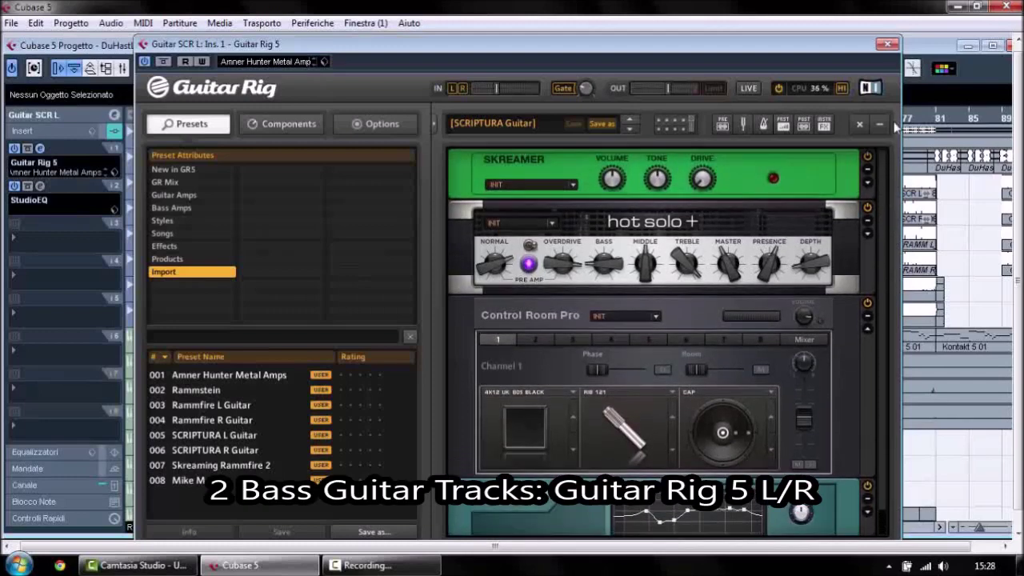
pyautogui.click(888, 44)
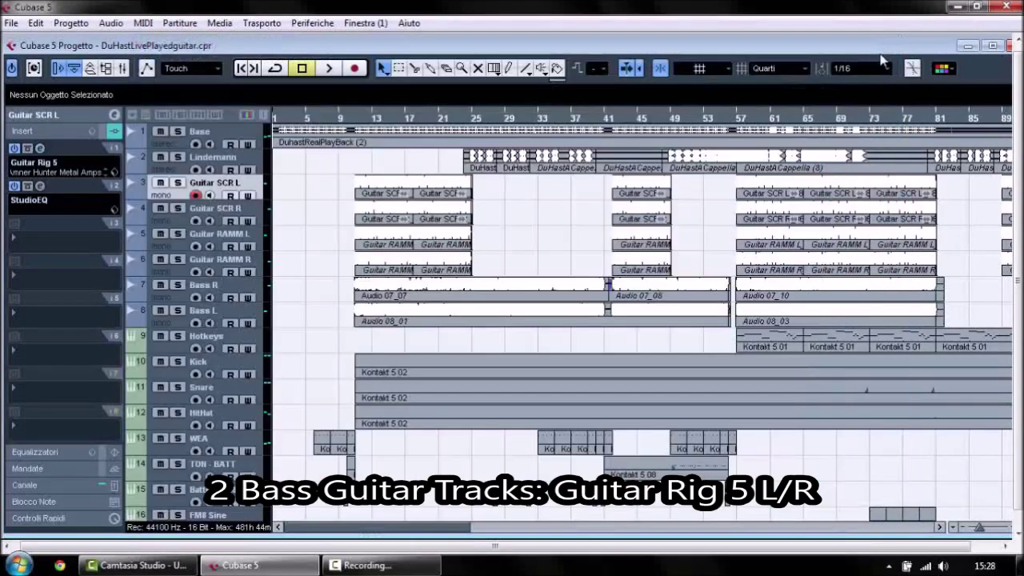
# Step: View the StudioEQ curve on Guitar SCR L, close it, and check the volume and pan of Guitar SCR R
pyautogui.click(41, 186)
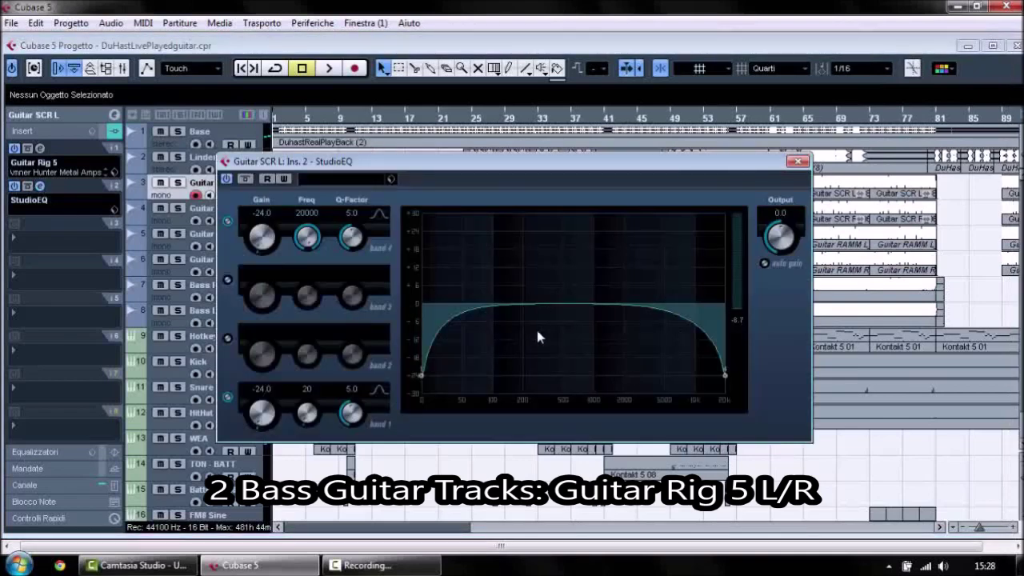
pyautogui.click(798, 163)
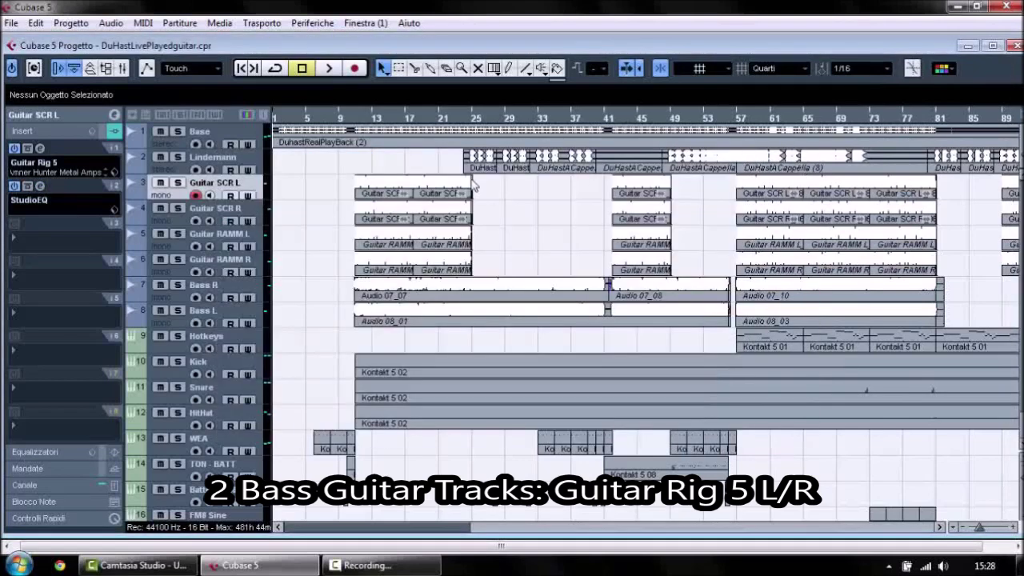
pyautogui.click(172, 228)
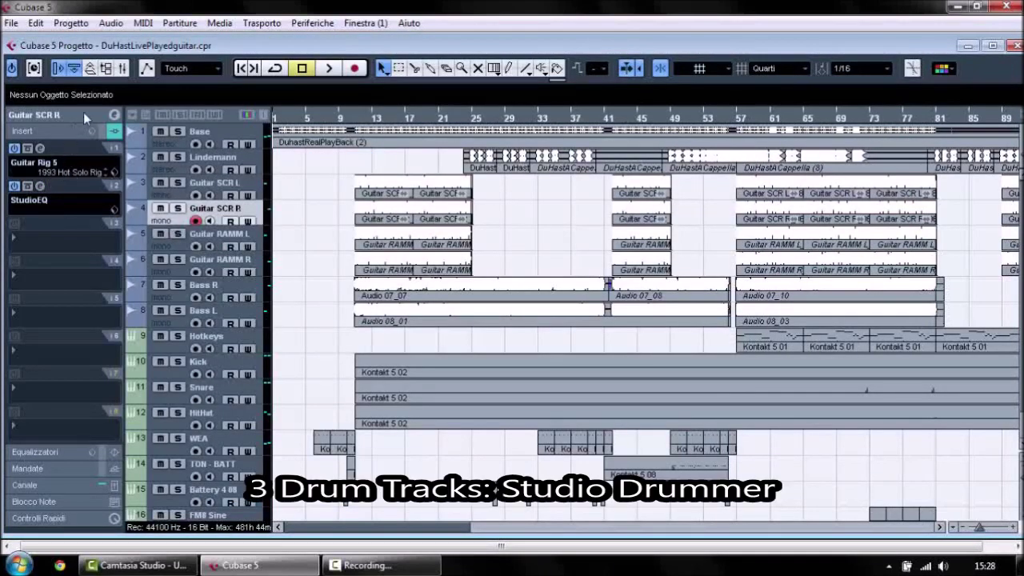
pyautogui.click(83, 113)
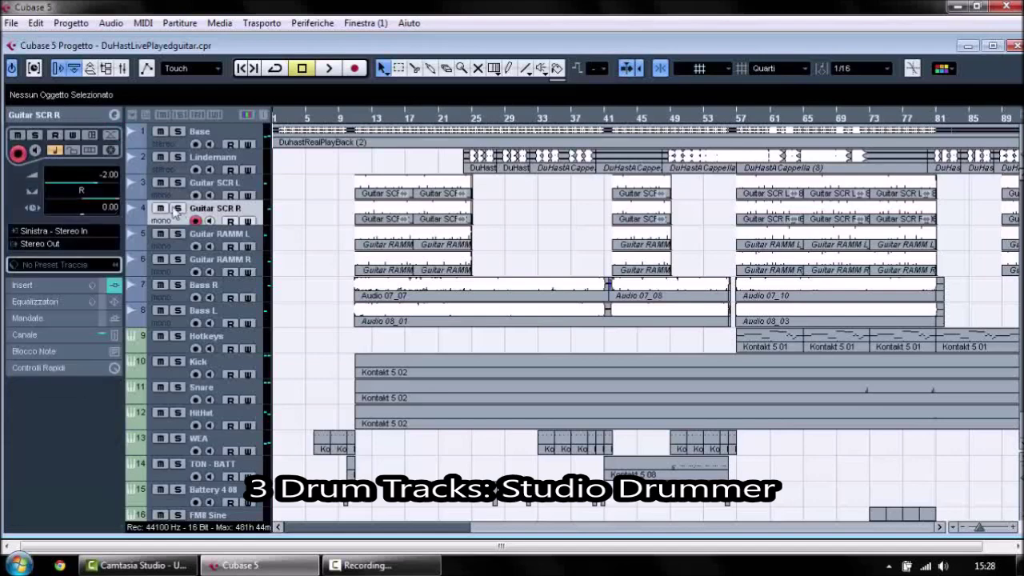
# Step: Examine the Guitar Rig 5 insert on the Guitar RAMM L track, looking through its whole rack, and close it
pyautogui.click(163, 248)
pyautogui.click(63, 284)
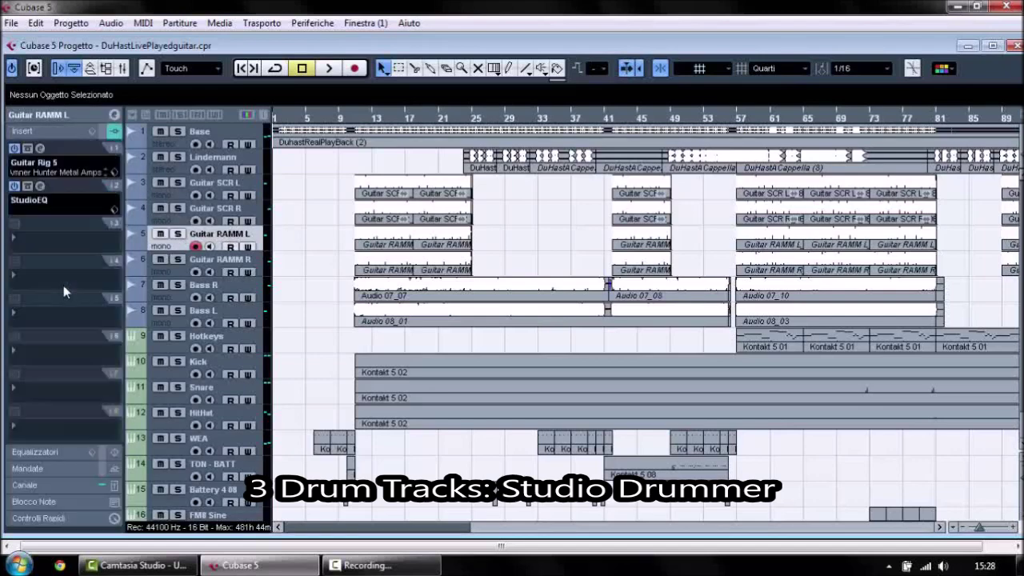
pyautogui.click(39, 148)
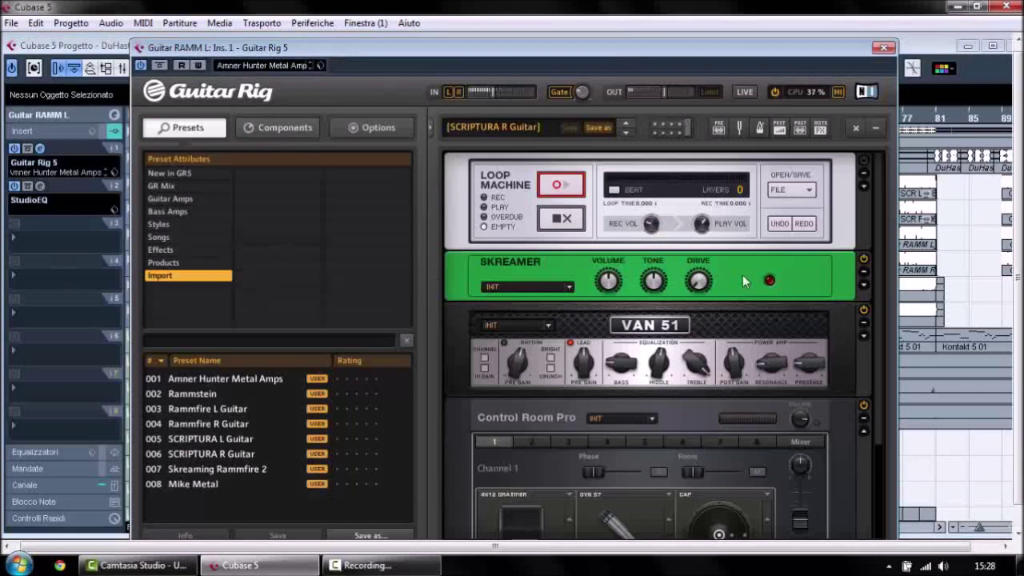
pyautogui.scroll(-3, 880, 178)
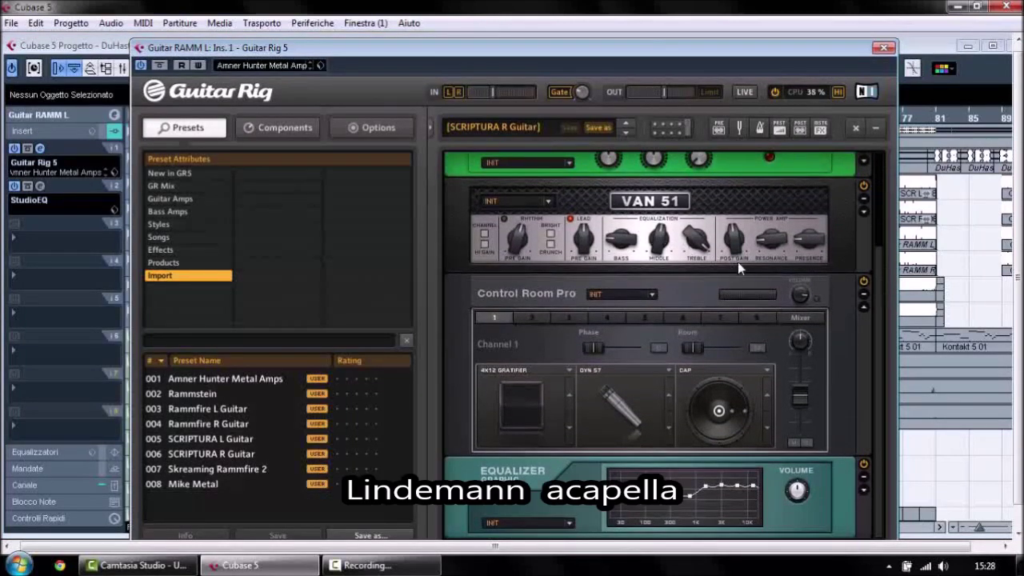
pyautogui.scroll(3, 884, 312)
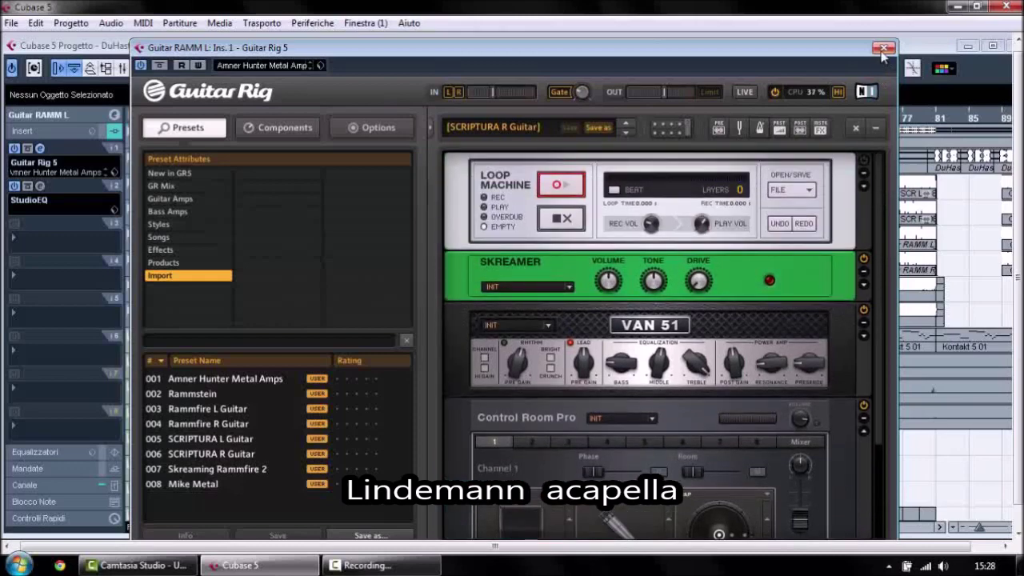
pyautogui.click(884, 47)
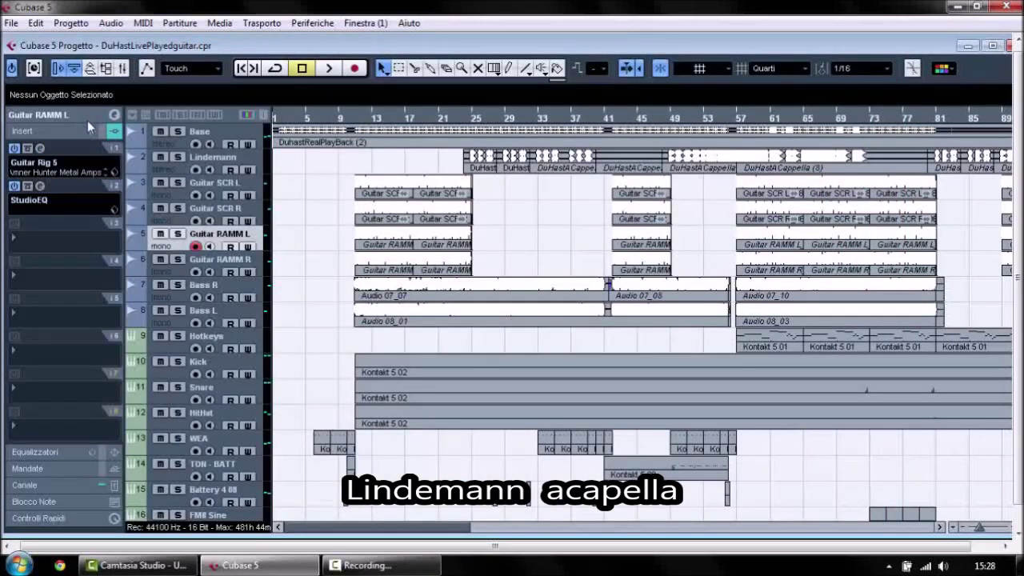
# Step: Examine the Guitar Rig 5 insert on the Bass R track and close it
pyautogui.click(87, 117)
pyautogui.click(172, 292)
pyautogui.click(30, 287)
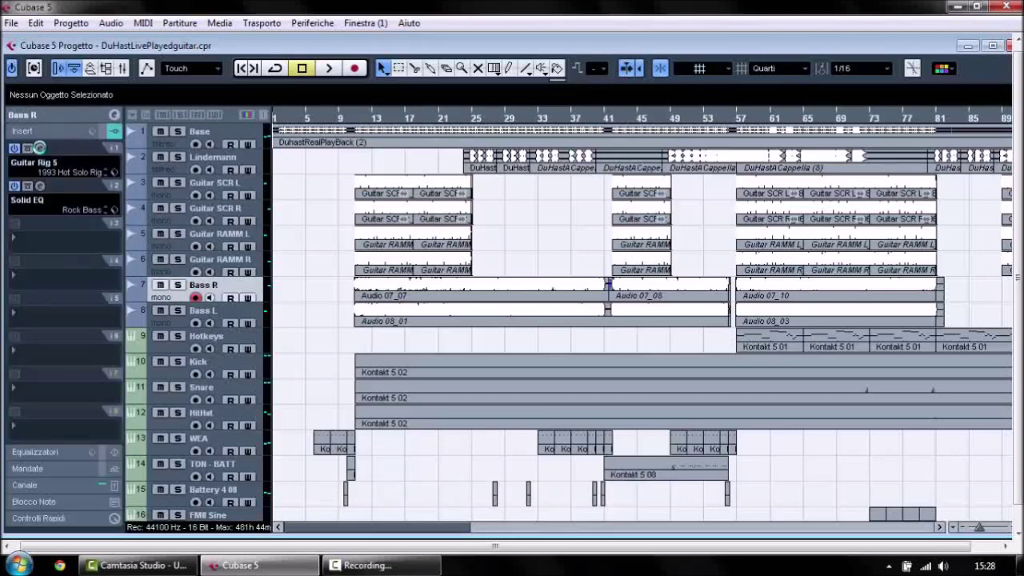
pyautogui.click(39, 148)
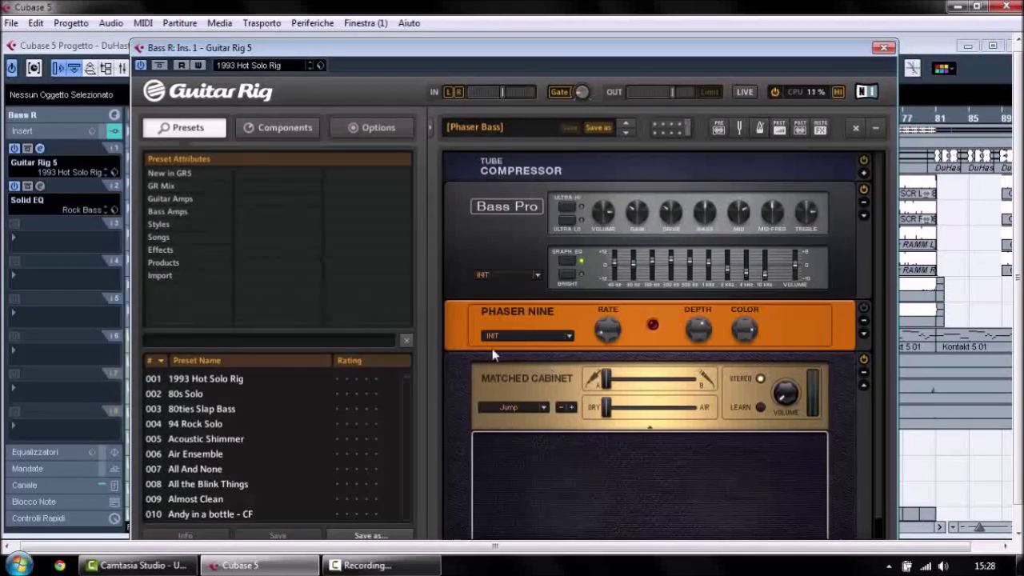
pyautogui.click(884, 47)
# Step: Maximize the project window and check the volume and pan settings of the Bass R and Bass L tracks
pyautogui.click(992, 45)
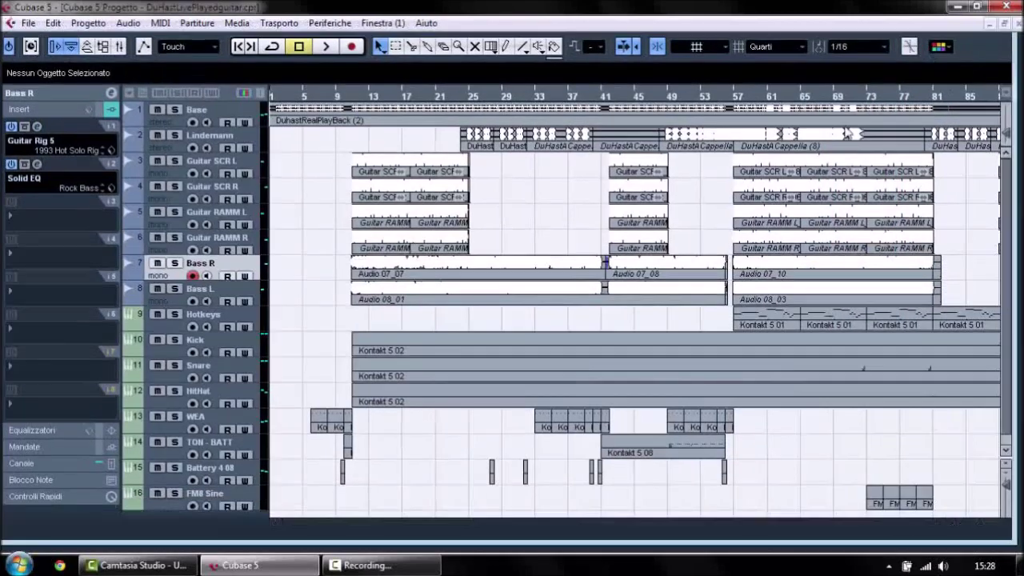
pyautogui.click(75, 94)
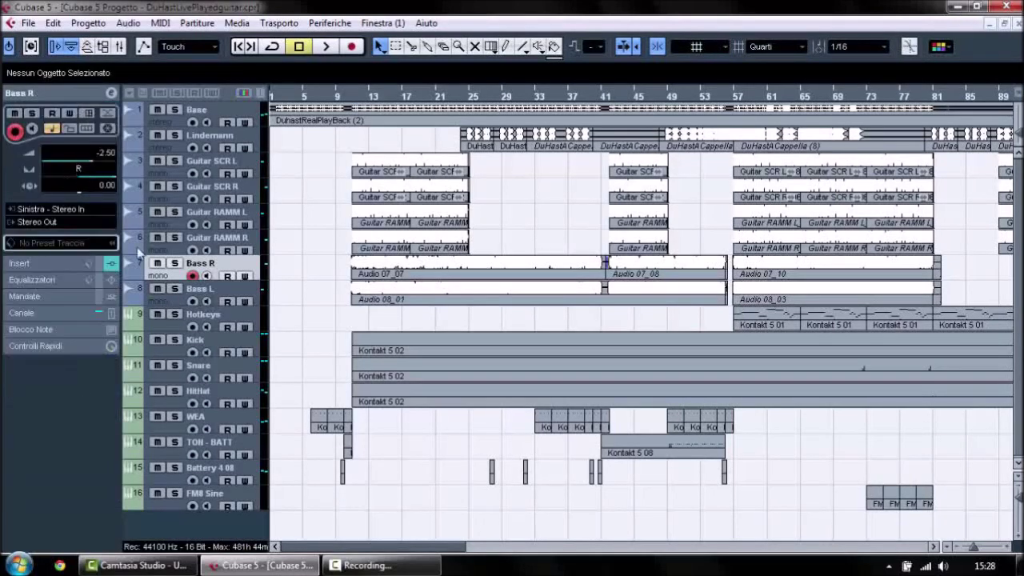
pyautogui.click(168, 303)
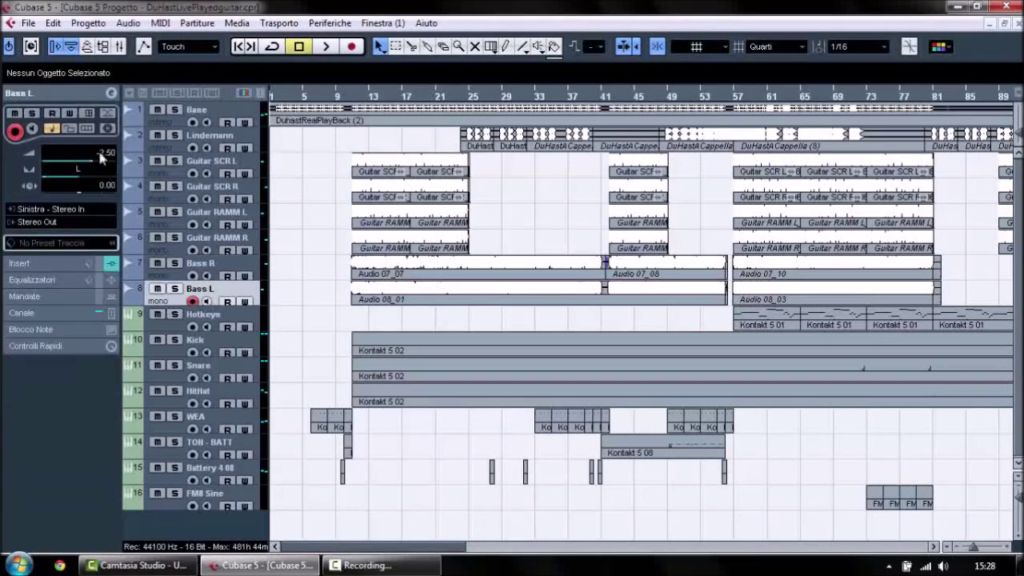
# Step: Open the Hotkeys track's MIDI part at bar 57 in the Key Editor, examine its notes, and close the editor
pyautogui.click(166, 330)
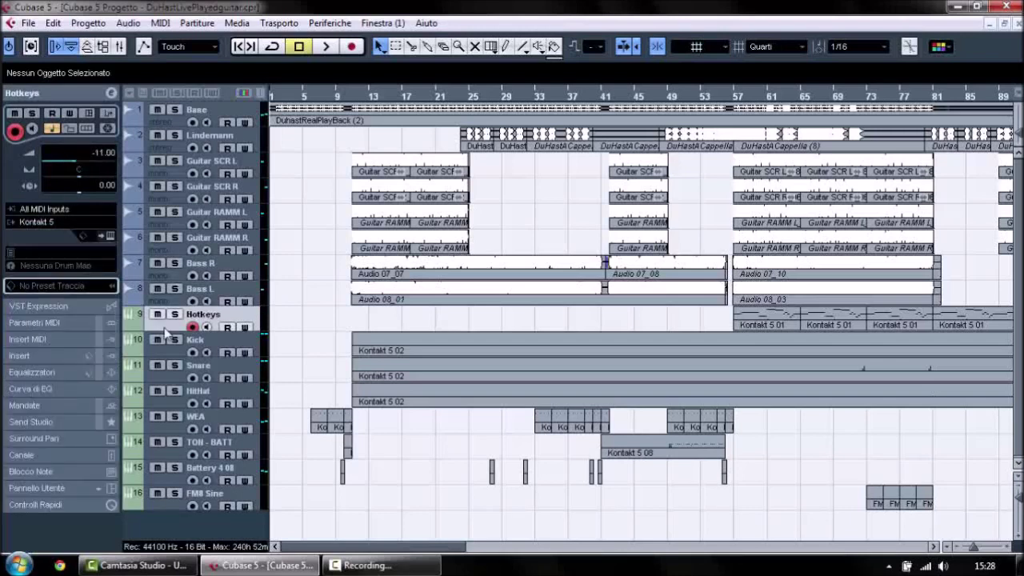
pyautogui.moveTo(345, 547); pyautogui.dragTo(384, 554)
pyautogui.doubleClick(667, 317)
pyautogui.moveTo(491, 212); pyautogui.dragTo(491, 473)
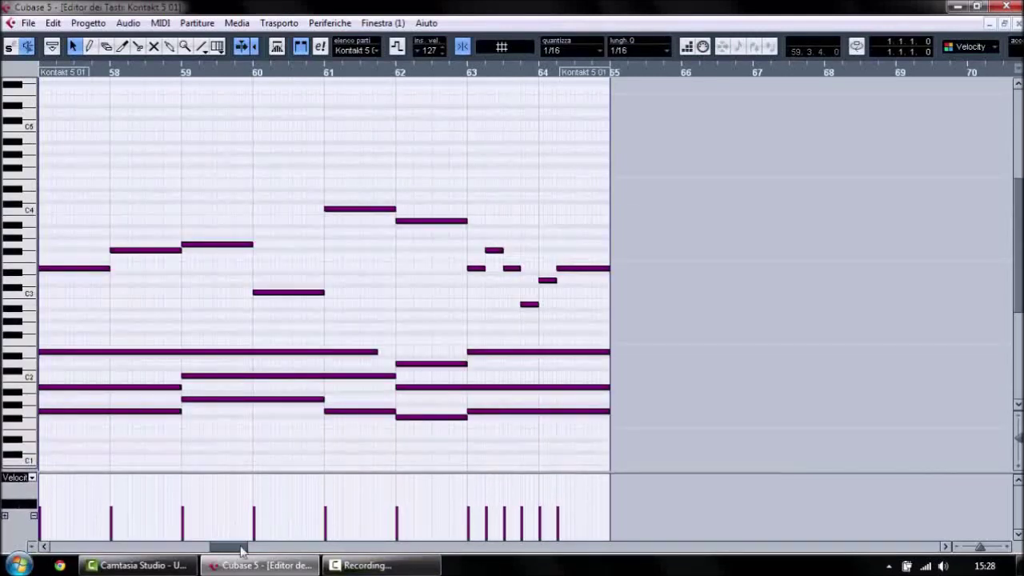
pyautogui.moveTo(240, 551); pyautogui.dragTo(237, 551)
pyautogui.click(1018, 24)
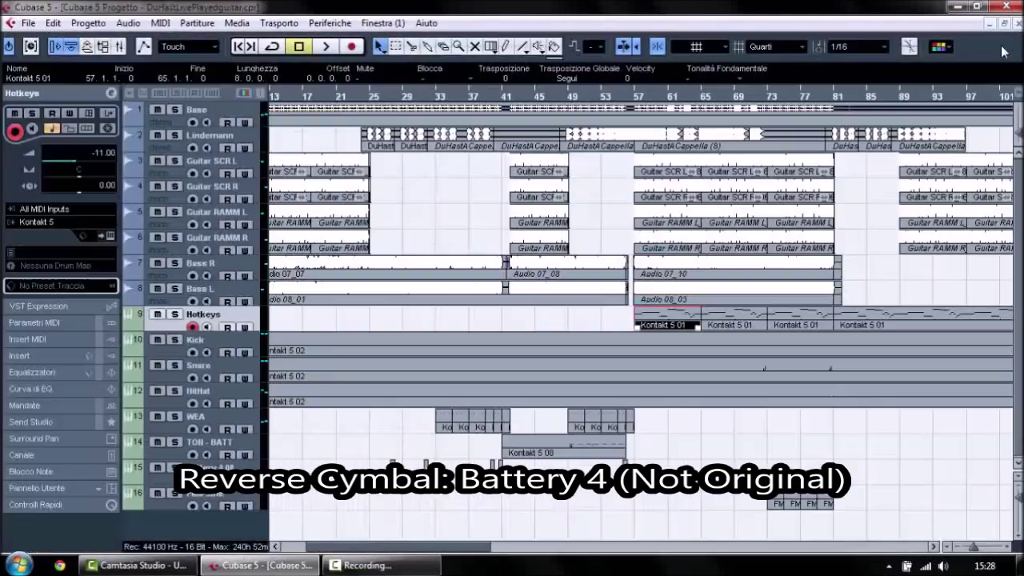
# Step: Open the Hotkeys track's Kontakt 5 instrument and browse to the HOTKEYSBITS1 folder under Masterbits Tekkno T.R.A.X, BONUS BITS
pyautogui.click(110, 236)
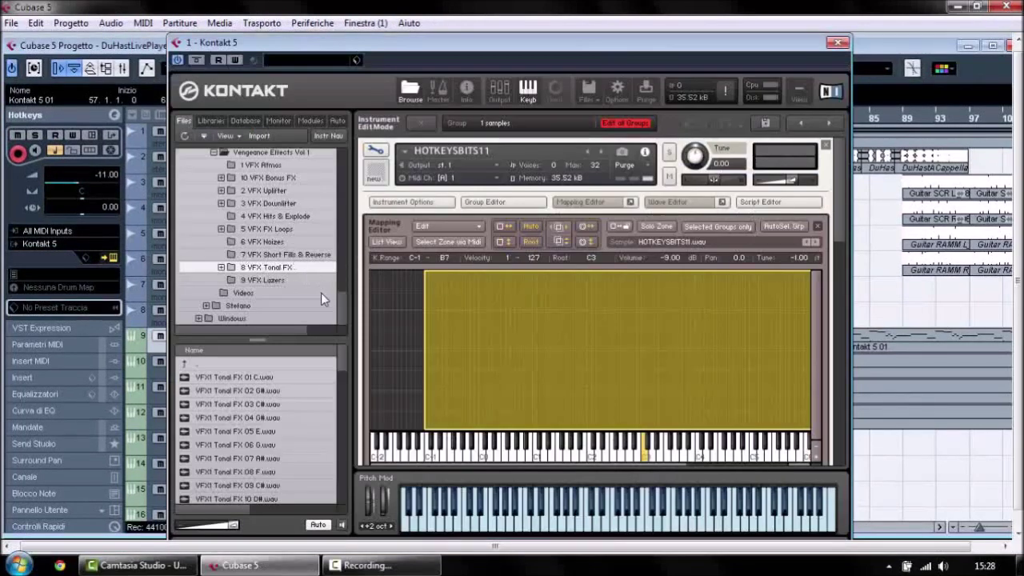
pyautogui.moveTo(342, 313); pyautogui.dragTo(344, 249)
pyautogui.click(244, 274)
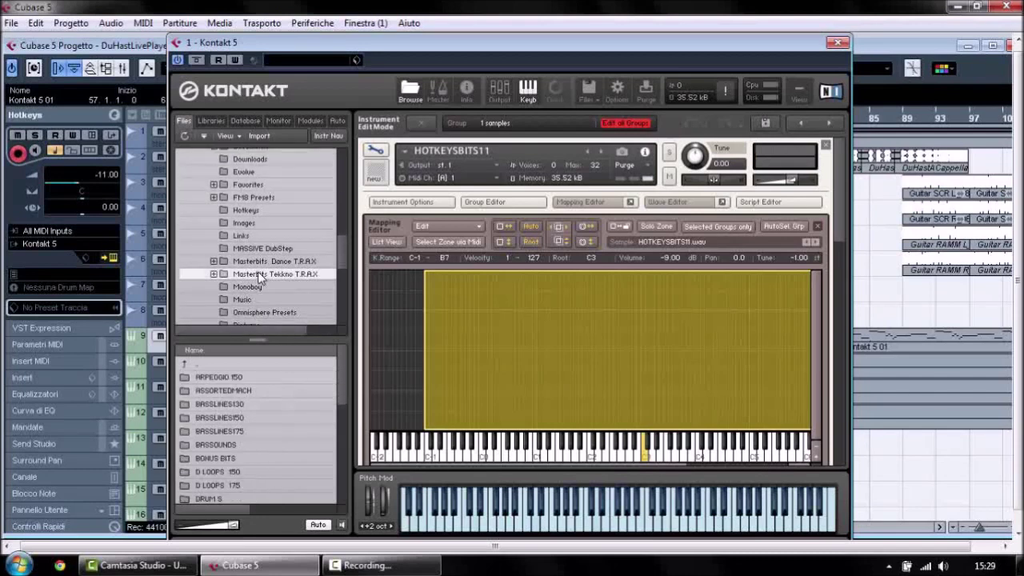
pyautogui.click(213, 273)
pyautogui.moveTo(345, 228); pyautogui.dragTo(345, 245)
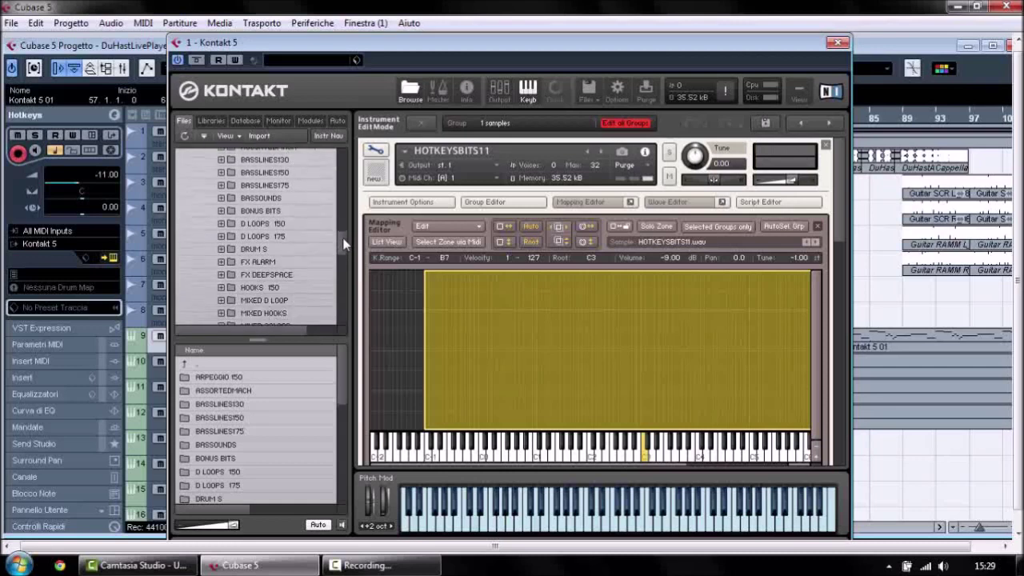
pyautogui.click(252, 210)
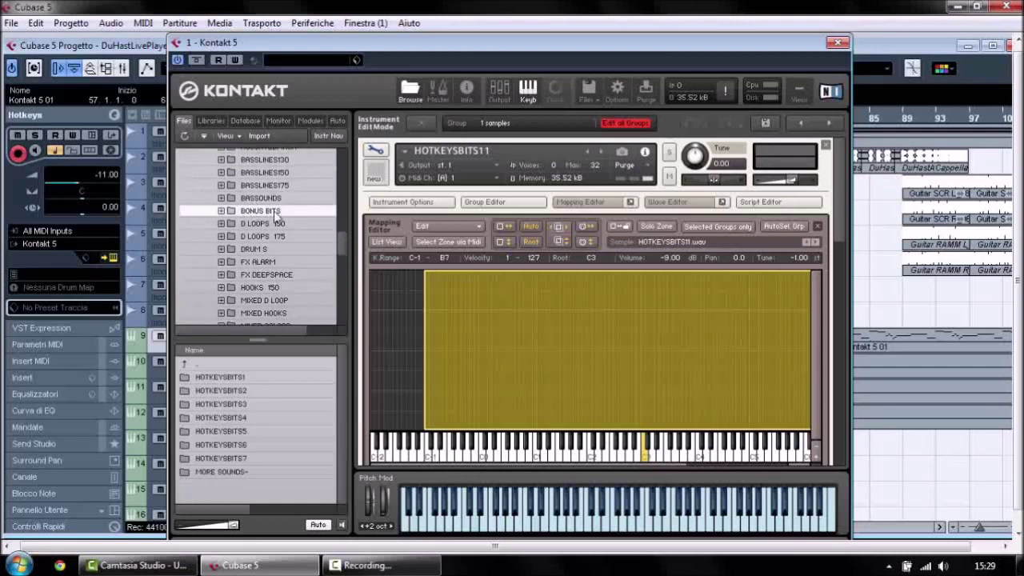
pyautogui.click(221, 210)
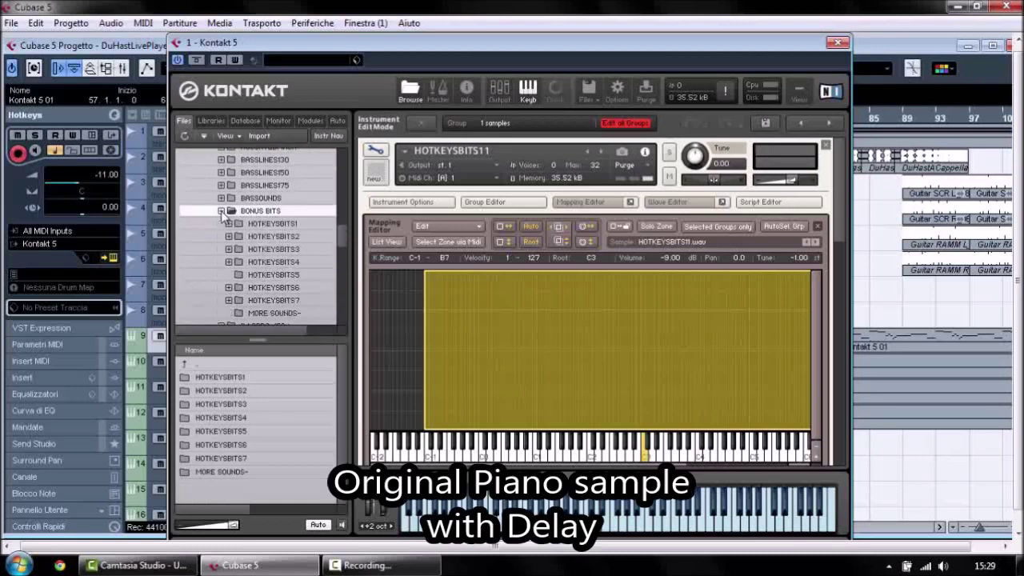
pyautogui.click(272, 224)
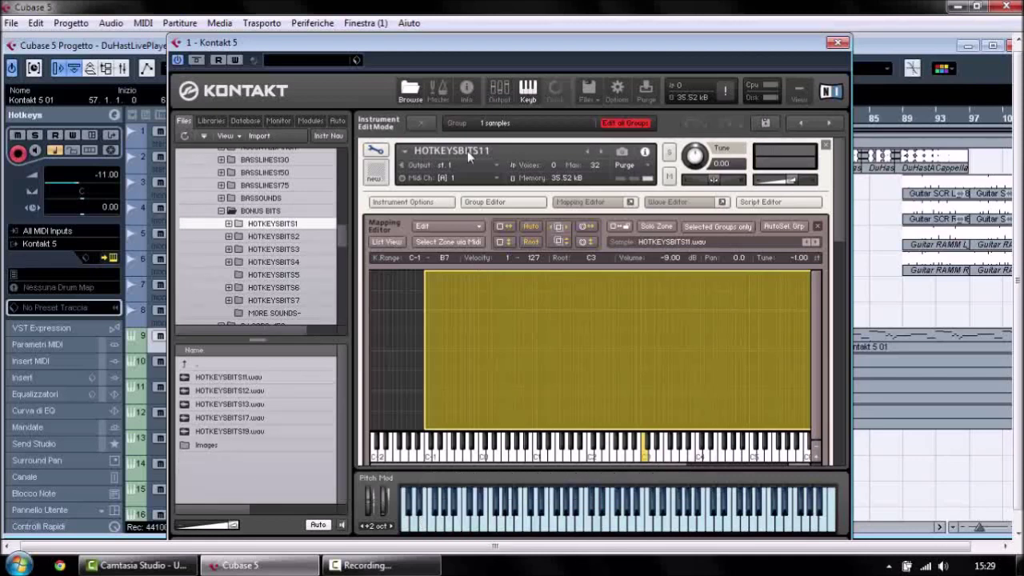
# Step: Examine the Reverb insert effect and volume envelope of HOTKEYSBITS11, close Kontakt 5, and maximize the project window
pyautogui.moveTo(842, 172); pyautogui.dragTo(837, 424)
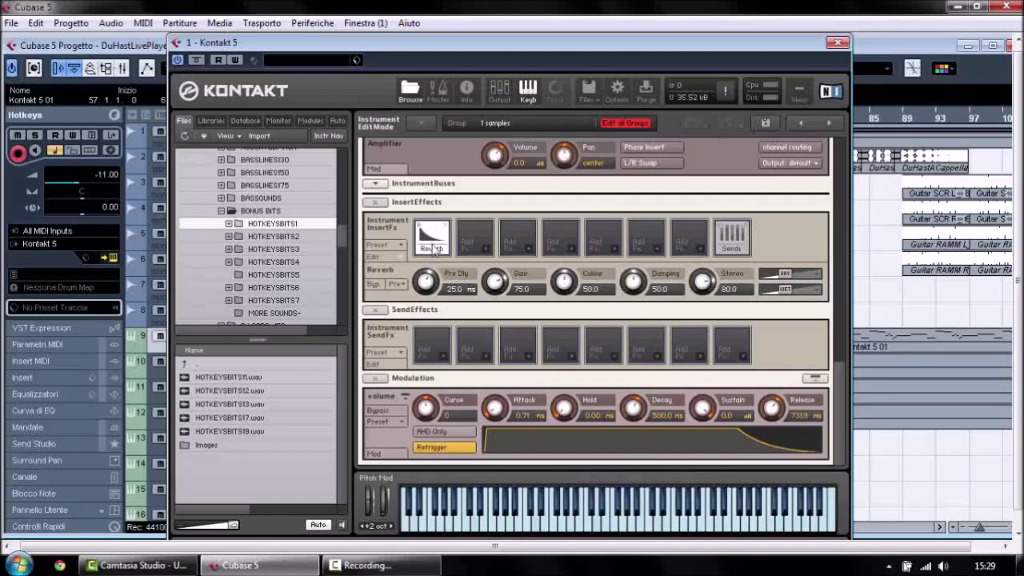
pyautogui.click(836, 42)
pyautogui.click(992, 45)
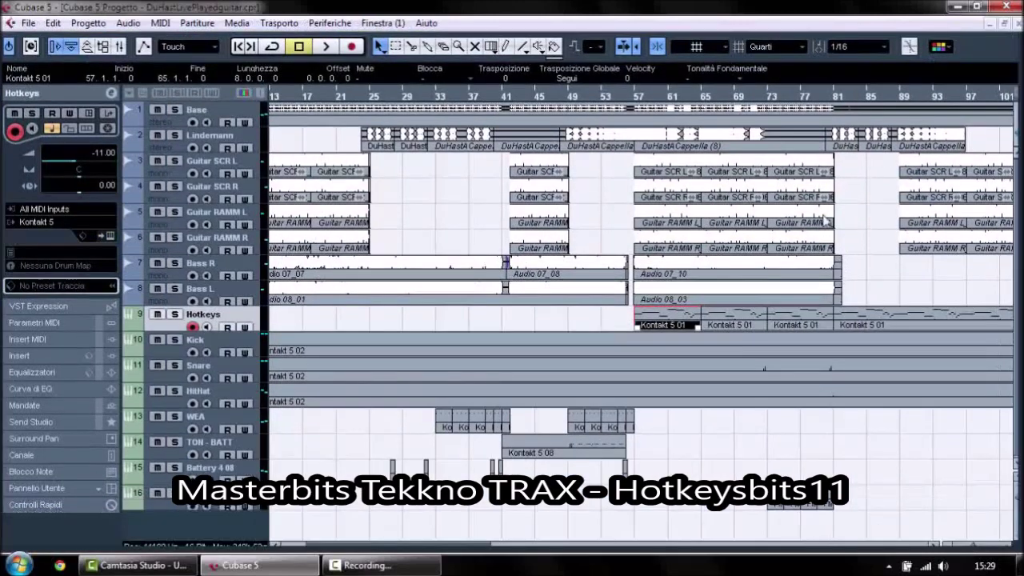
# Step: Examine the Stadium Kit - Full loaded in the Kick track's Kontakt 5 instrument, close it, and maximize the project window
pyautogui.click(165, 354)
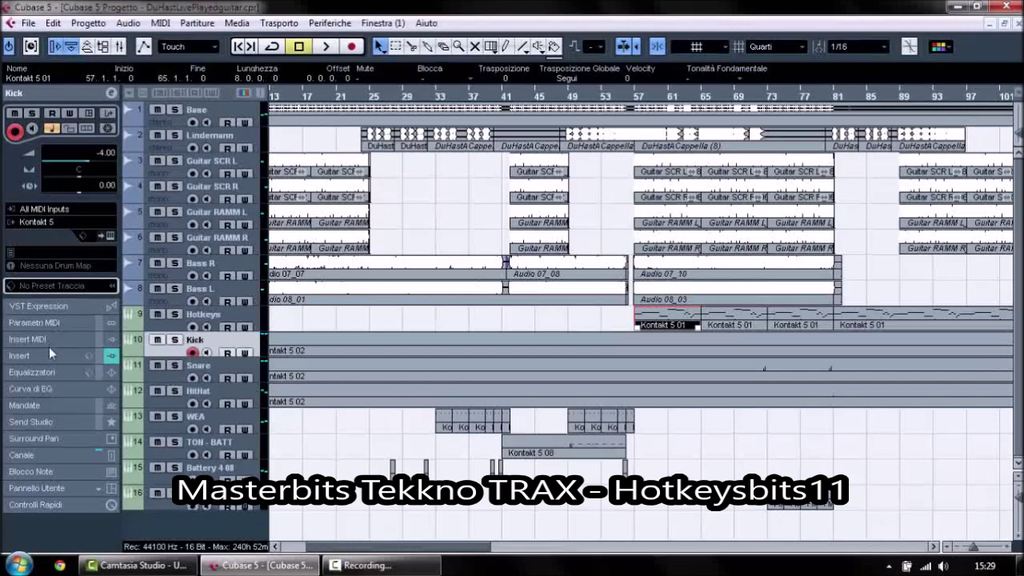
pyautogui.click(110, 235)
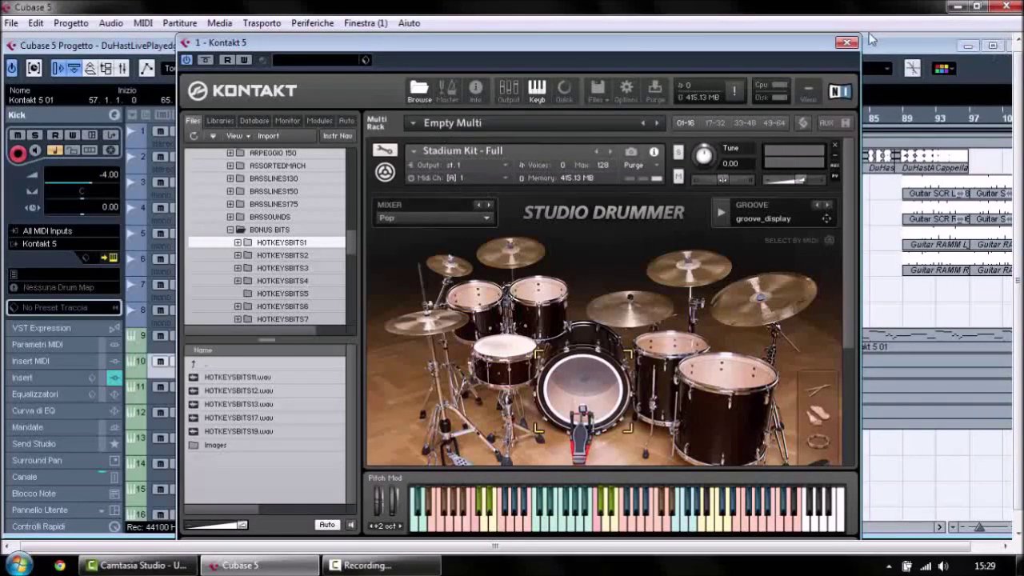
pyautogui.click(847, 42)
pyautogui.click(989, 46)
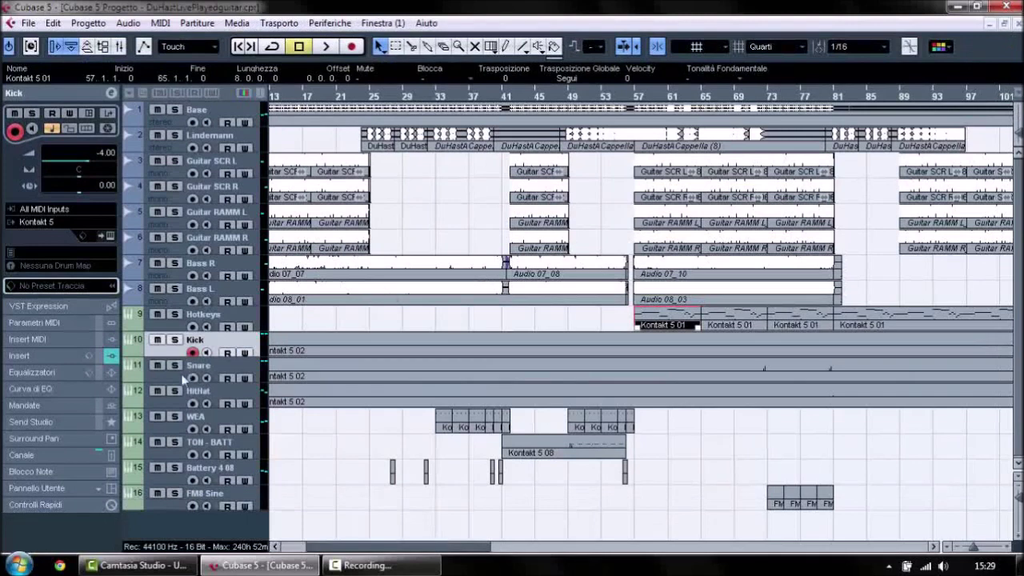
# Step: Check the StudioEQ insert presets used on the Snare, Kick and HitHat tracks
pyautogui.click(166, 383)
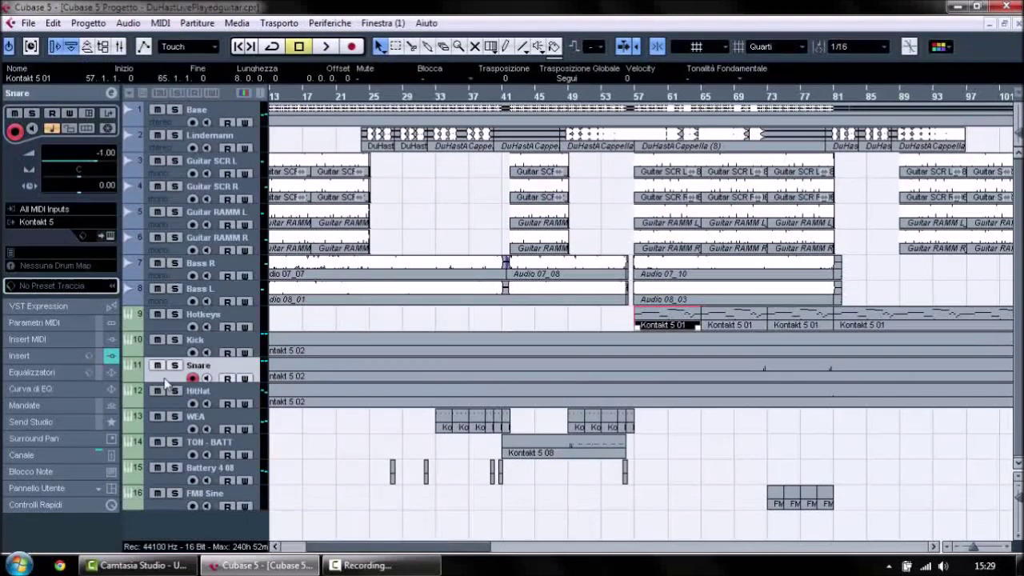
pyautogui.click(60, 361)
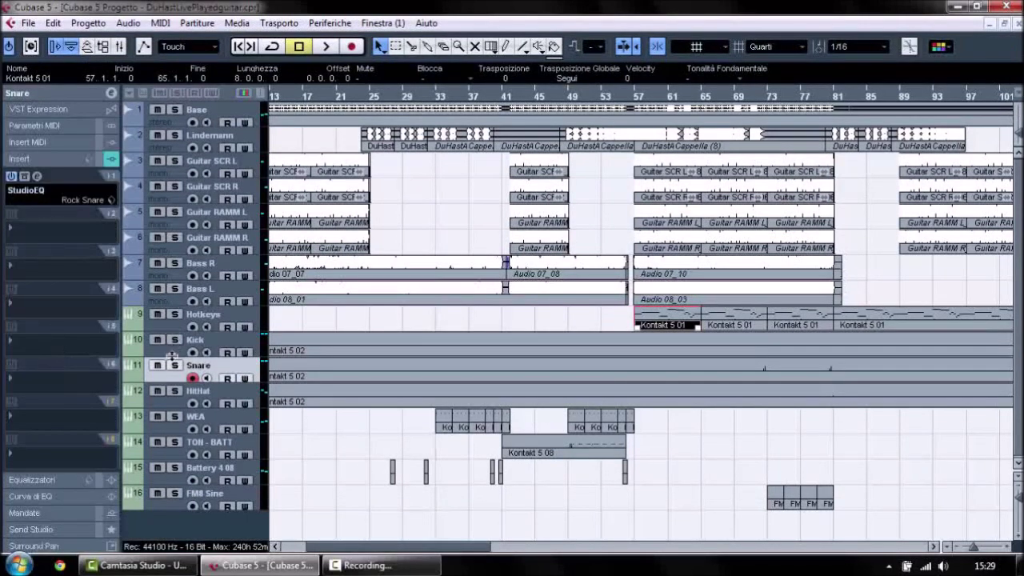
pyautogui.press('Up')
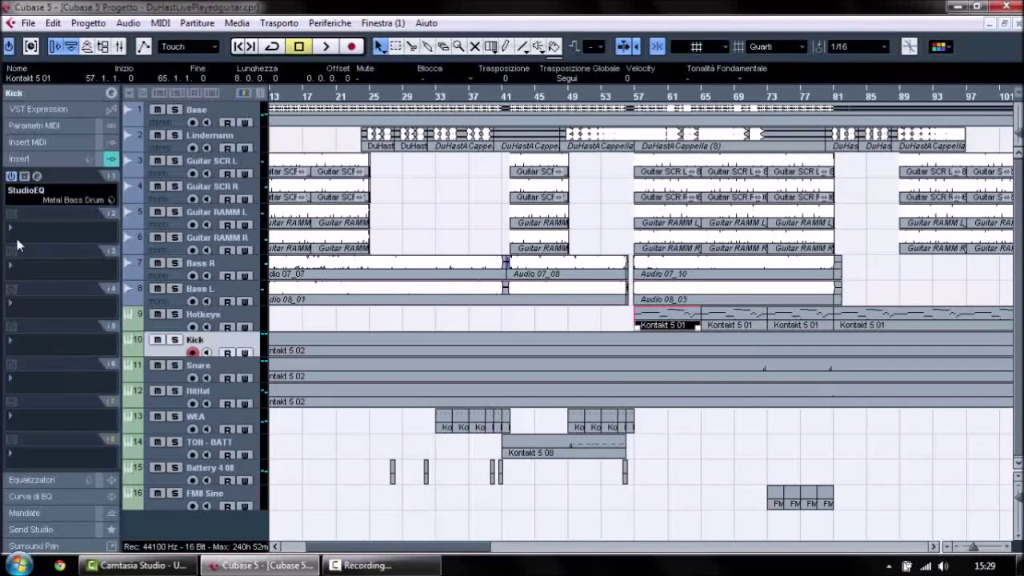
pyautogui.click(168, 383)
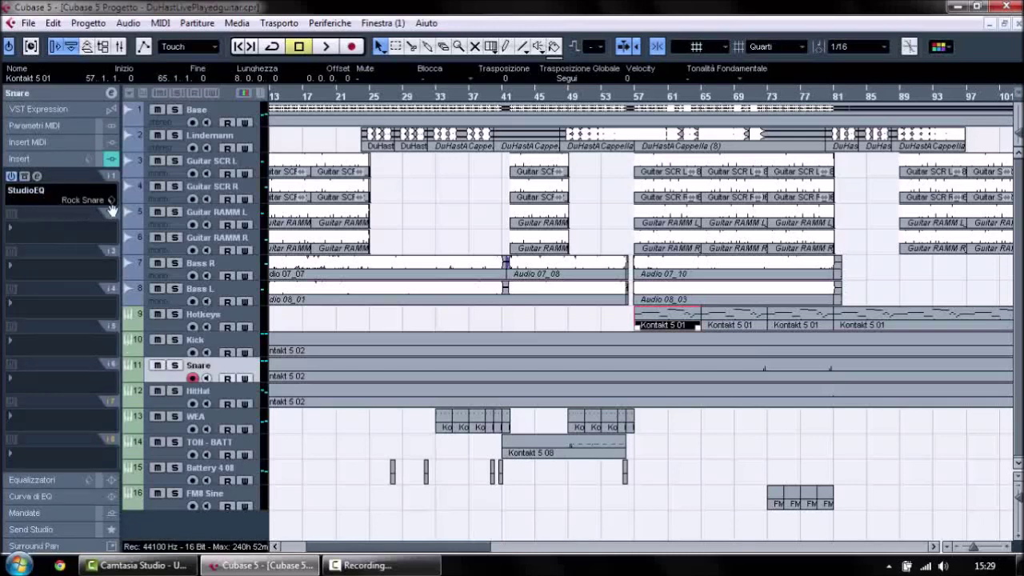
pyautogui.click(149, 386)
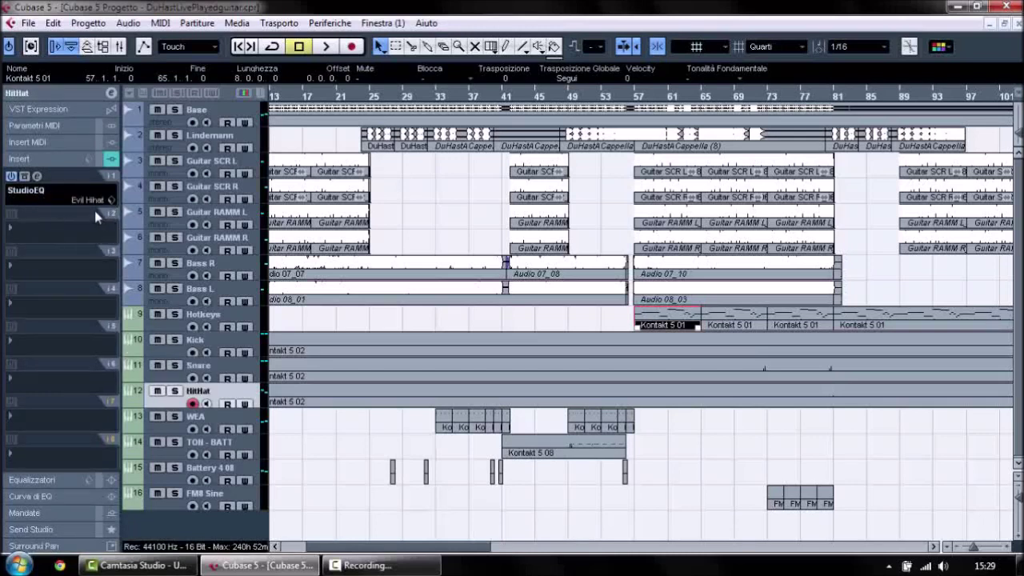
# Step: Check the WEA track's volume and pan settings and view its MIDI parts at the start of the project
pyautogui.click(168, 430)
pyautogui.click(83, 95)
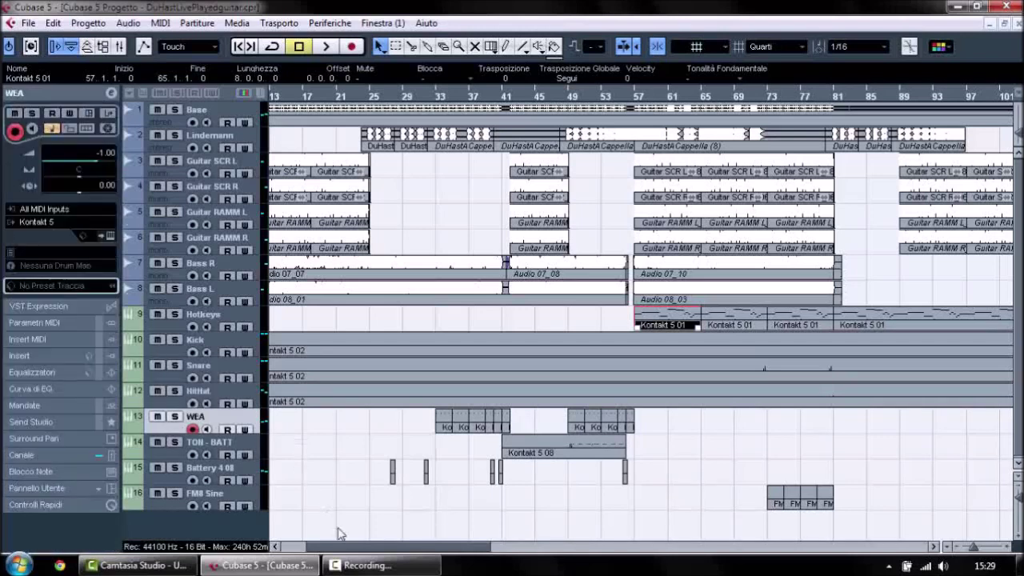
pyautogui.moveTo(368, 547); pyautogui.dragTo(284, 548)
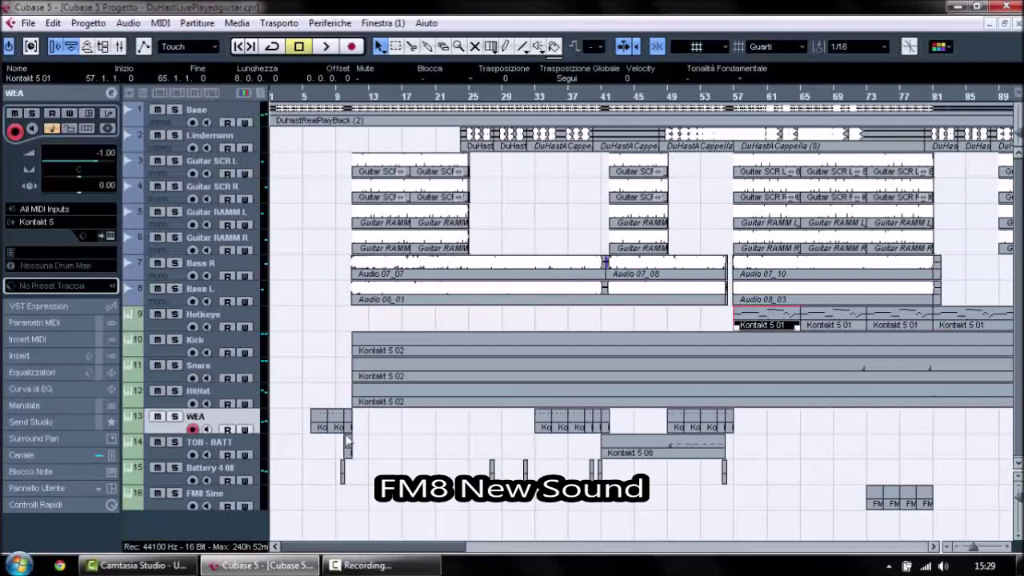
# Step: Open the WEA track's Kontakt 5 instrument and browse the 8 VFX Tonal FX folder under Vengeance Effects Vol 1 to sample 57 A#
pyautogui.click(111, 238)
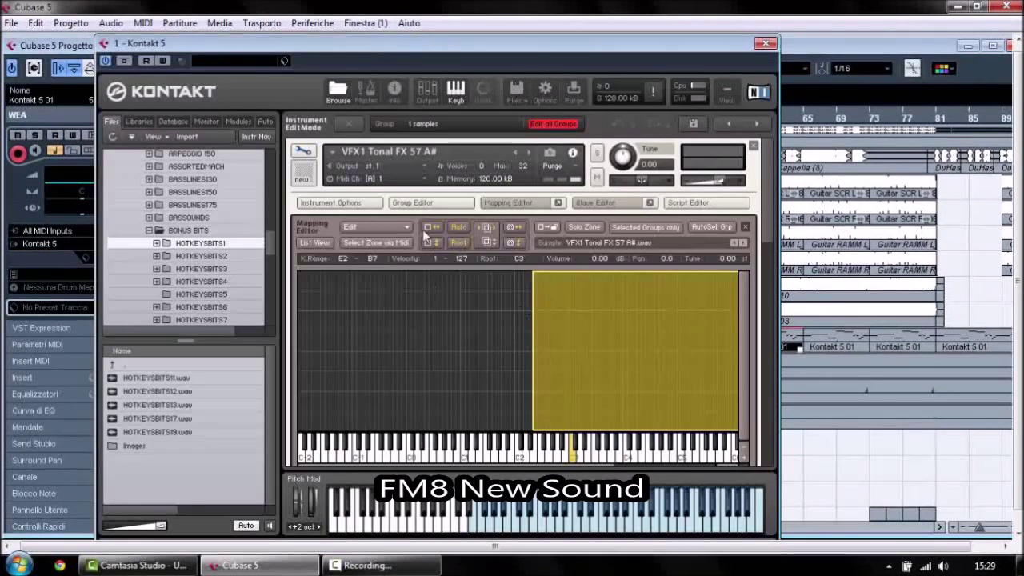
pyautogui.moveTo(270, 258); pyautogui.dragTo(268, 320)
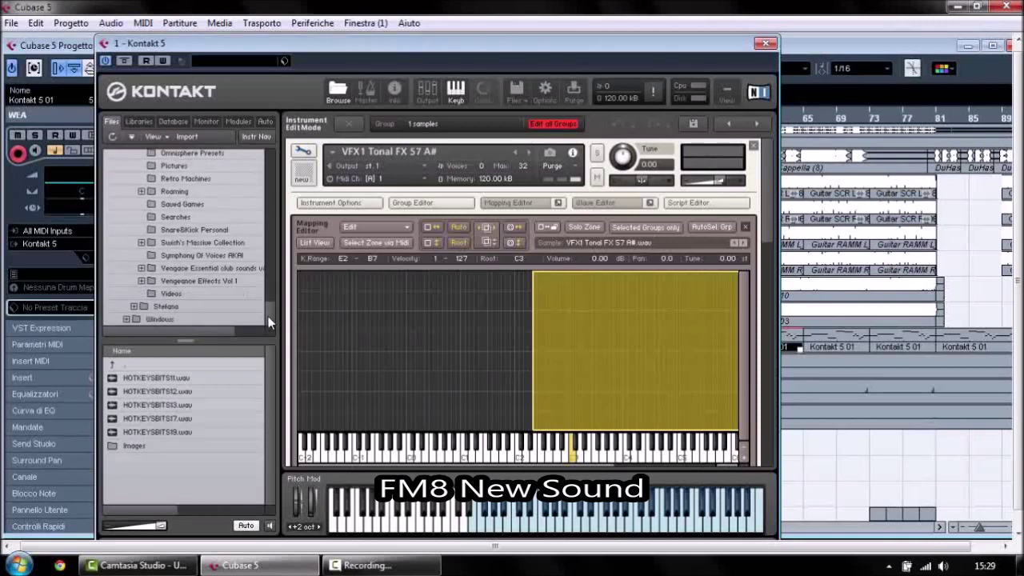
pyautogui.click(203, 282)
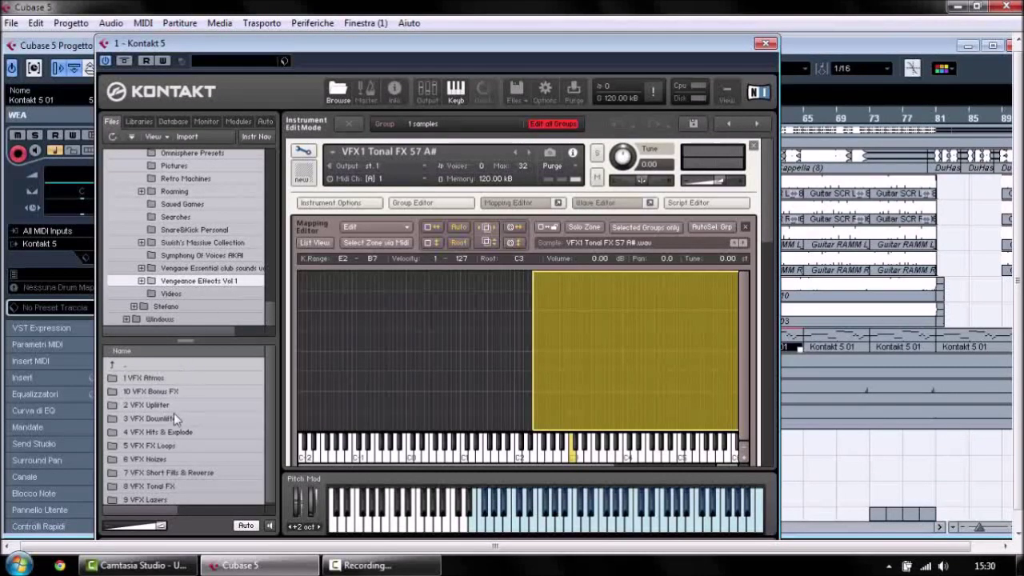
pyautogui.click(141, 281)
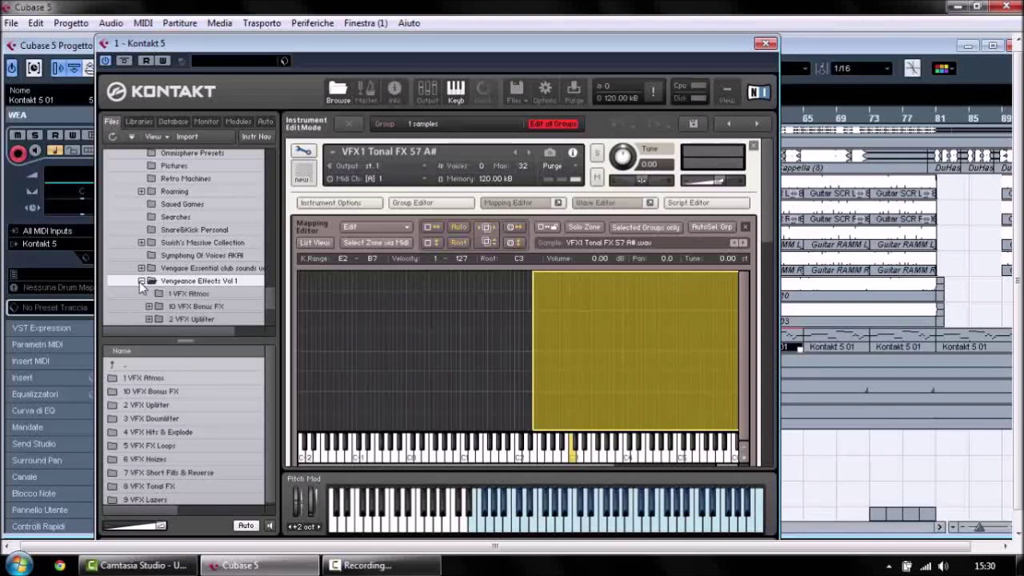
pyautogui.moveTo(269, 290); pyautogui.dragTo(274, 330)
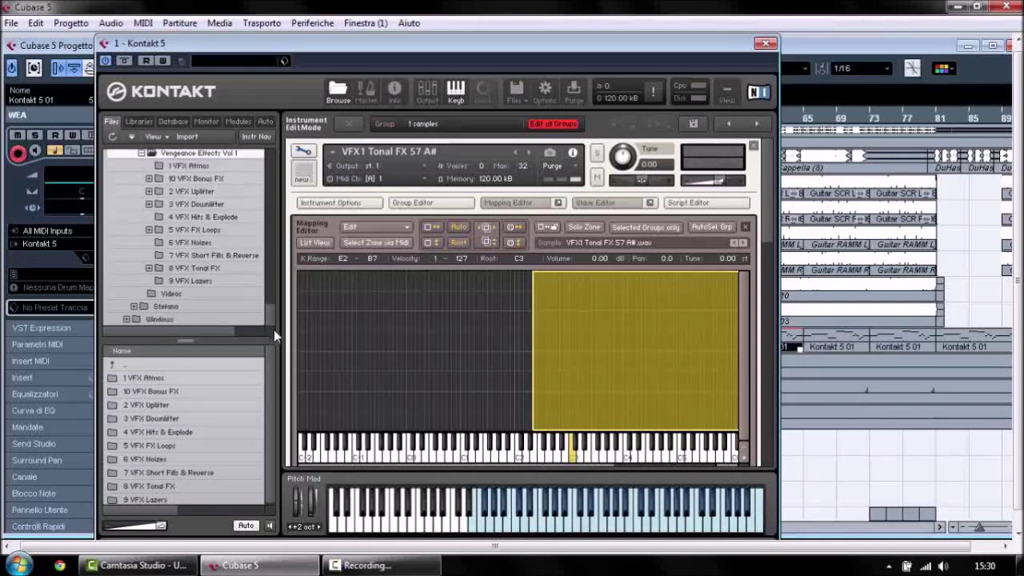
pyautogui.click(196, 270)
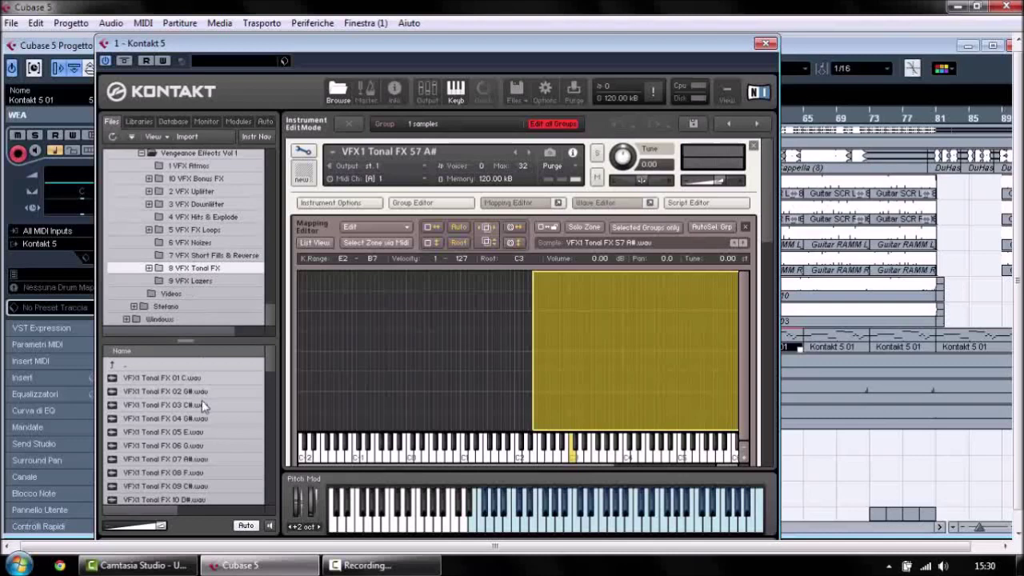
pyautogui.moveTo(267, 364); pyautogui.dragTo(270, 485)
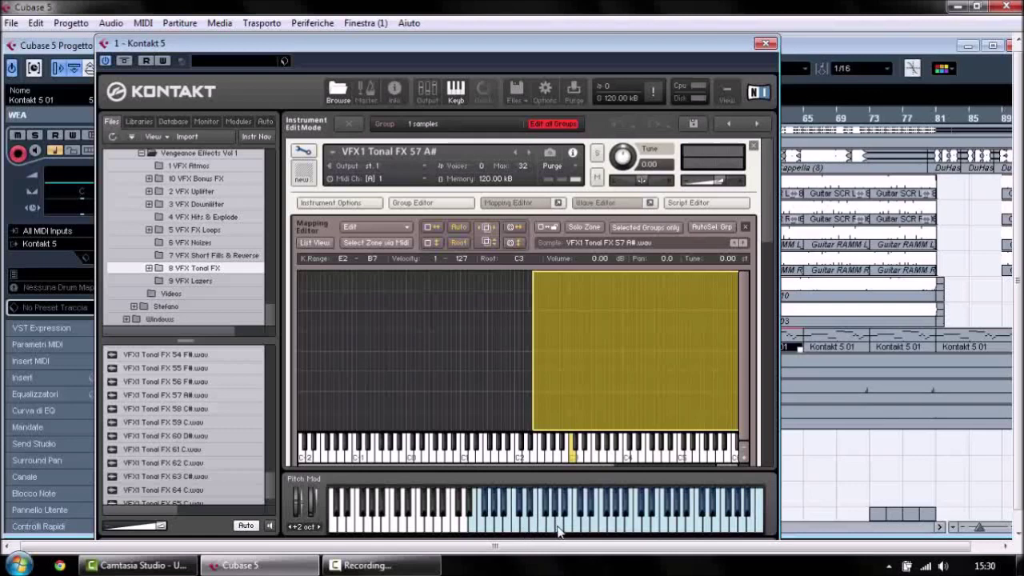
# Step: Show VFX1 Tonal FX 57 A#'s Wave Editor and Reverb insert effect, close Kontakt 5, and maximize the project window
pyautogui.click(604, 202)
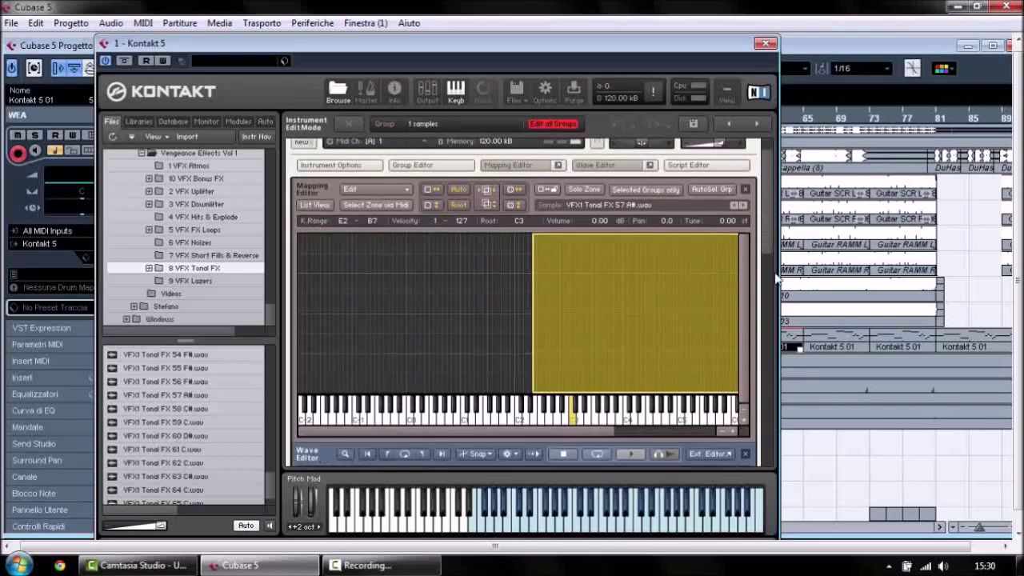
pyautogui.moveTo(767, 259); pyautogui.dragTo(766, 340)
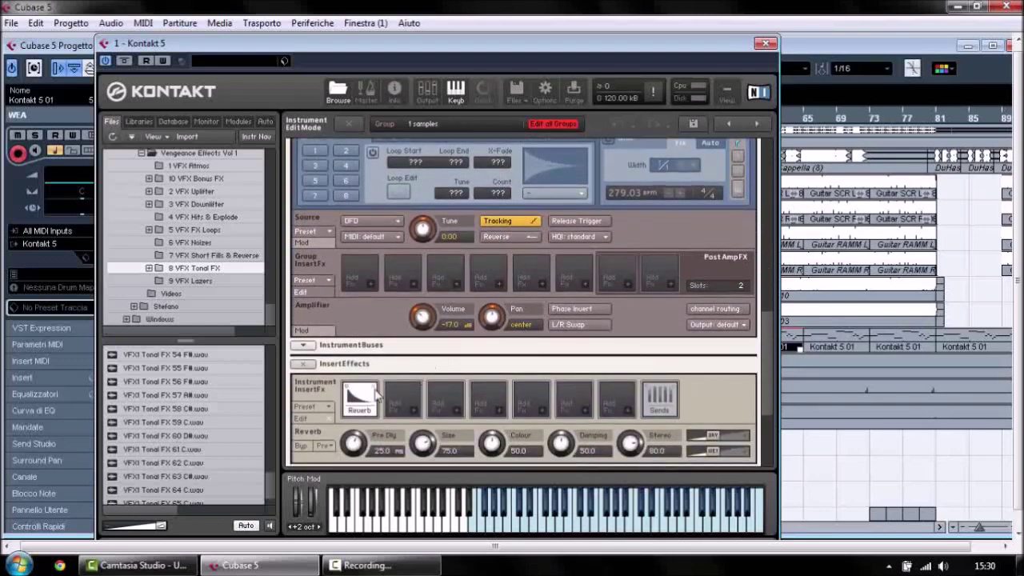
pyautogui.click(766, 43)
pyautogui.click(992, 45)
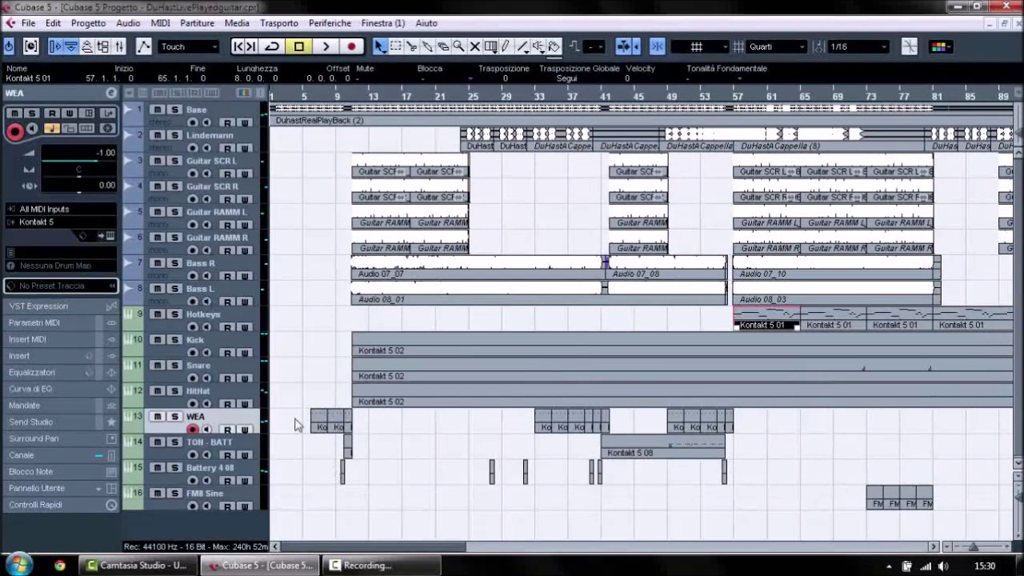
# Step: Open the TON - BATT track's long MIDI part in the Key Editor, examine its notes from bar 49 to 56, and close the editor
pyautogui.click(169, 456)
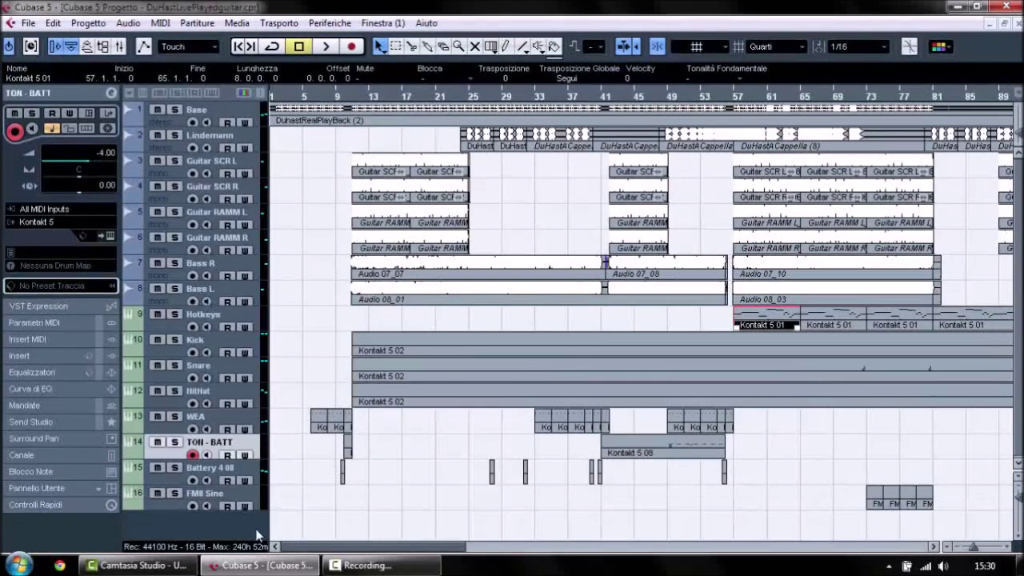
pyautogui.moveTo(975, 548); pyautogui.dragTo(982, 549)
pyautogui.moveTo(285, 546); pyautogui.dragTo(359, 545)
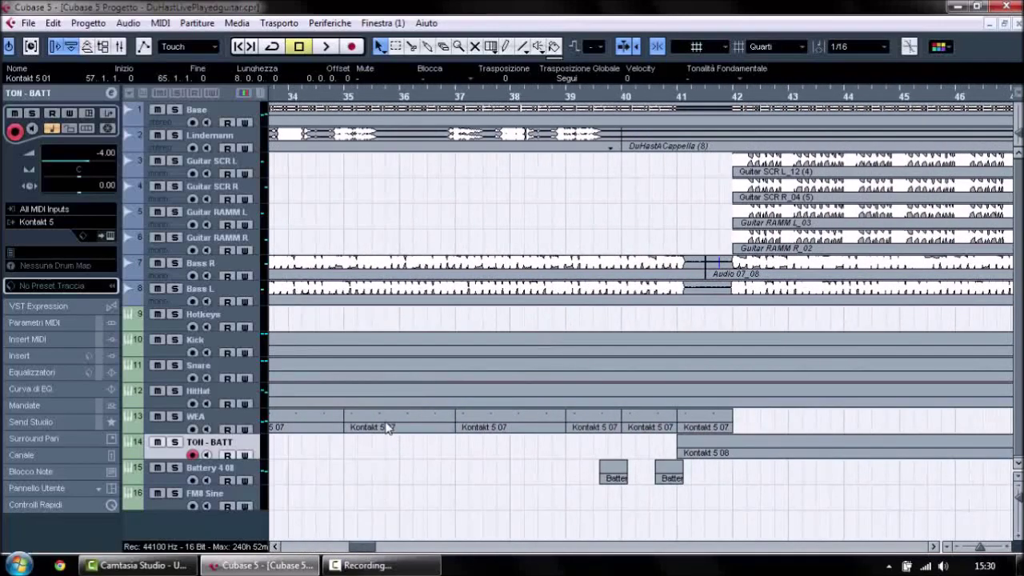
pyautogui.moveTo(357, 547); pyautogui.dragTo(386, 554)
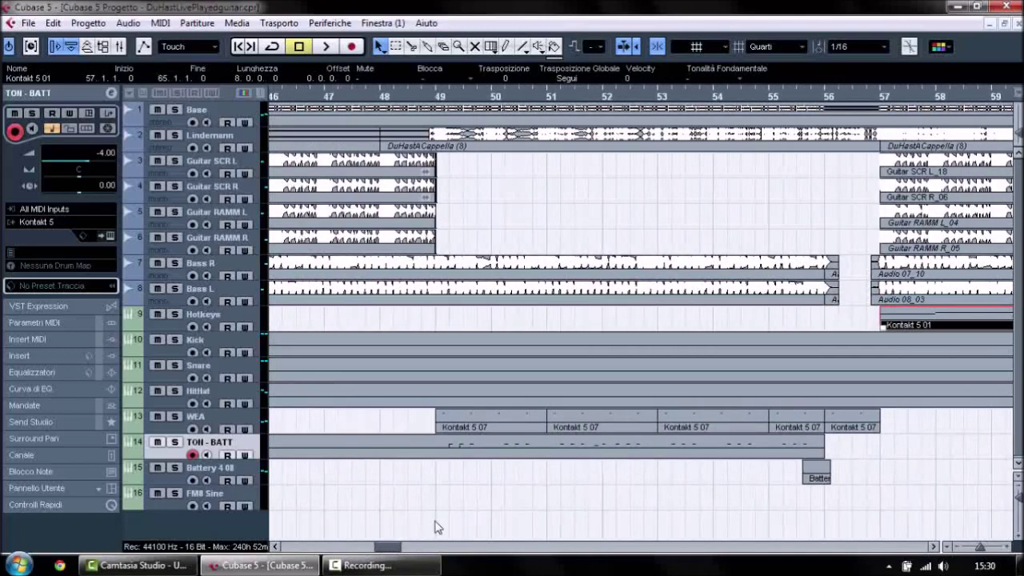
pyautogui.doubleClick(480, 450)
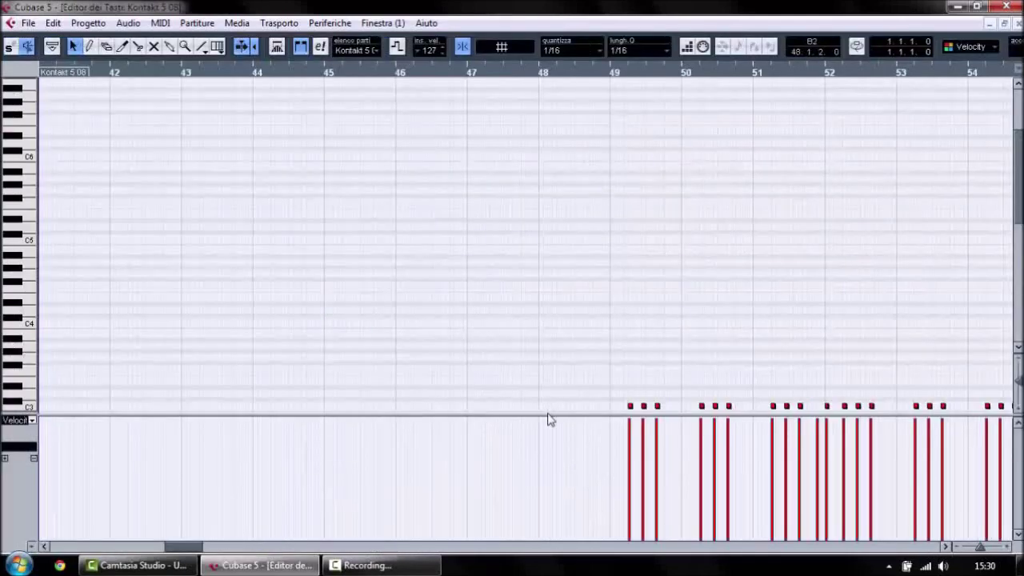
pyautogui.moveTo(549, 415); pyautogui.dragTo(560, 504)
pyautogui.moveTo(184, 551); pyautogui.dragTo(202, 550)
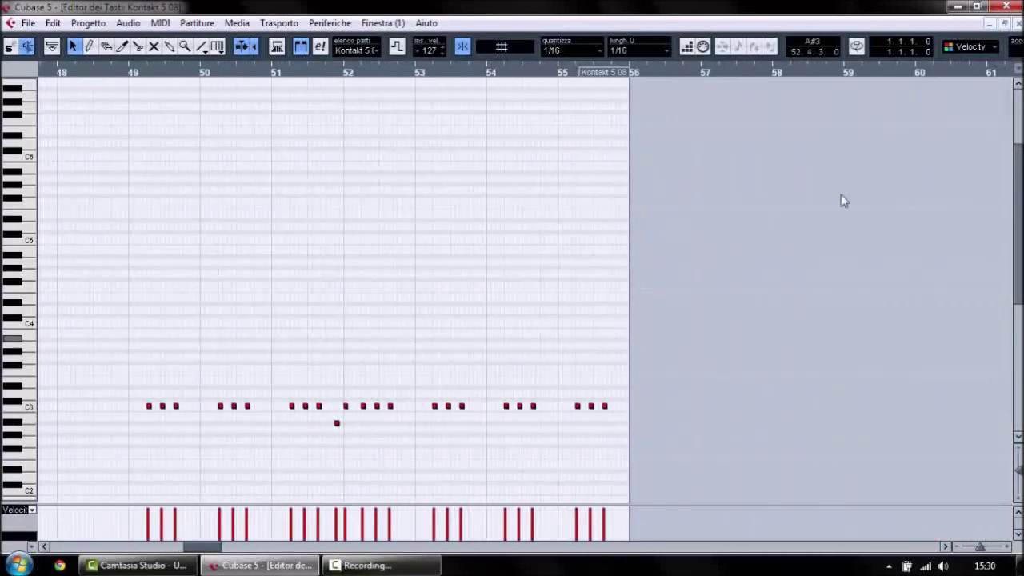
pyautogui.click(1019, 24)
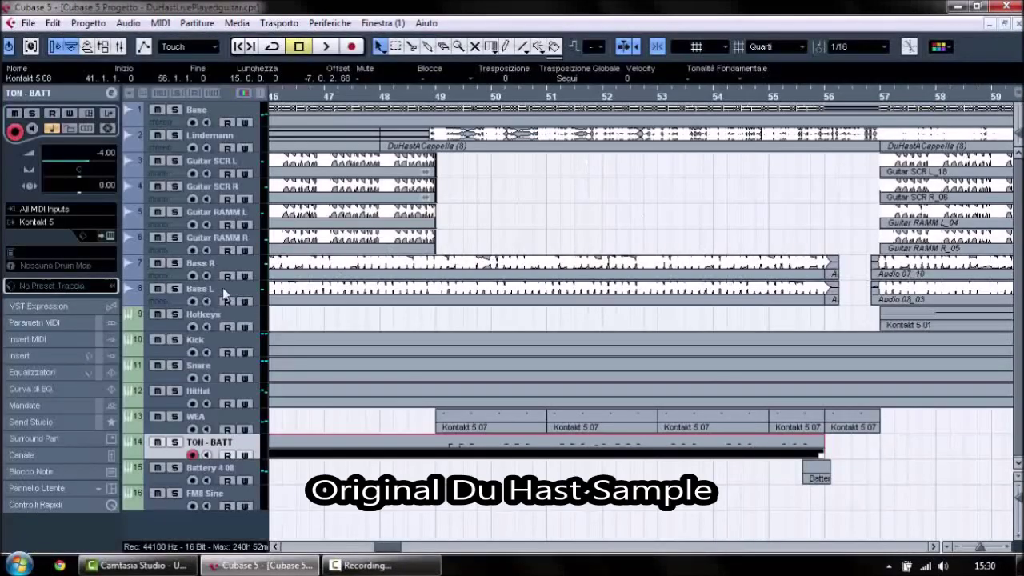
# Step: Examine TenDUHAST_E's sample zones in the TON - BATT track's Kontakt 5 instrument, close it, and maximize the project window
pyautogui.click(110, 237)
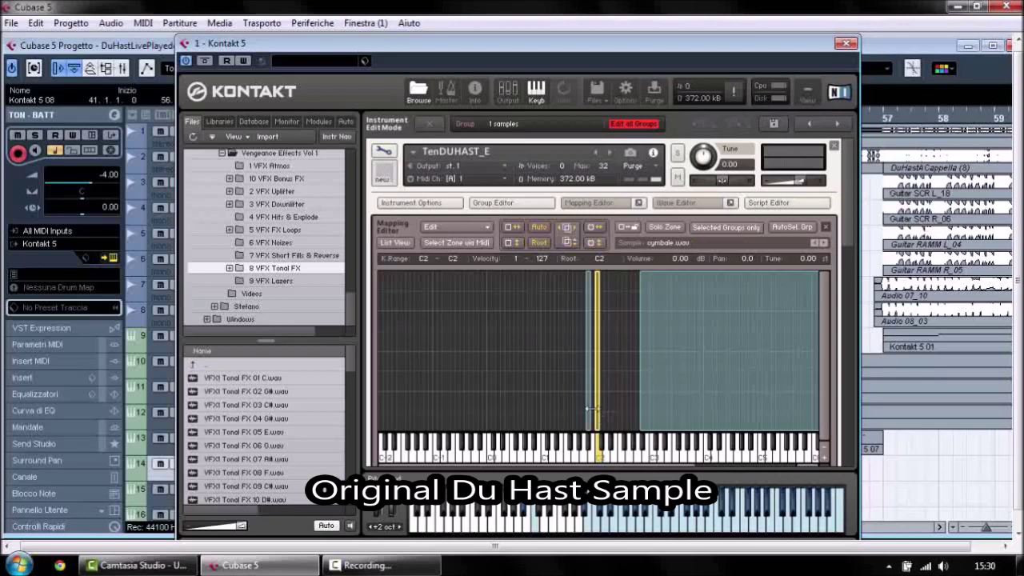
pyautogui.click(698, 389)
pyautogui.click(846, 43)
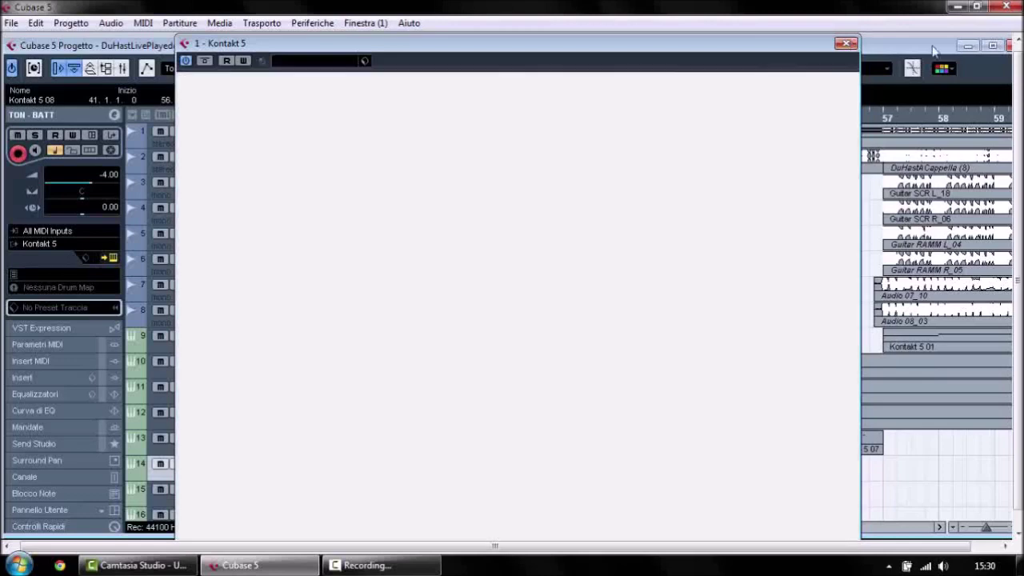
pyautogui.click(996, 46)
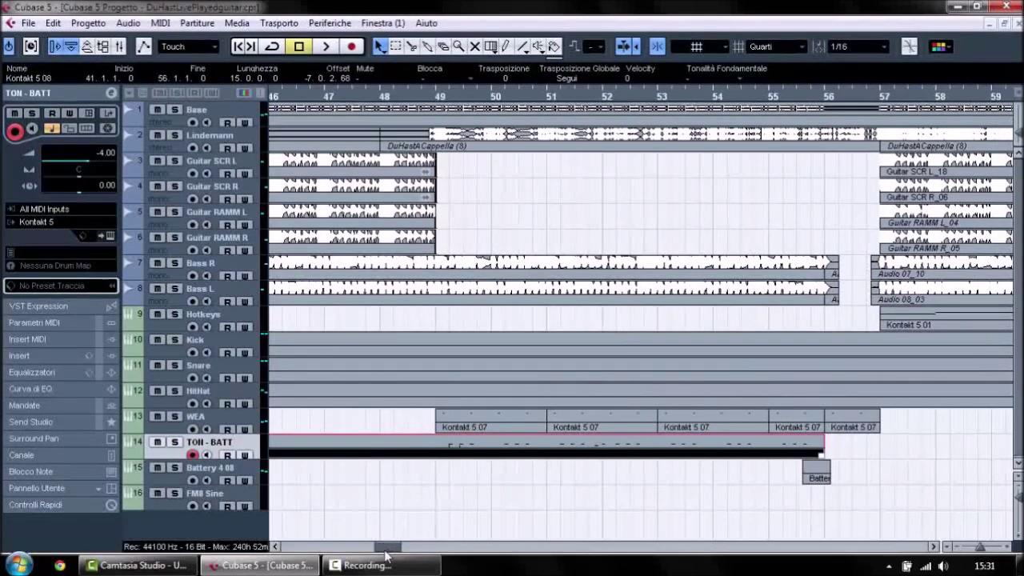
# Step: View the Battery 4 08 track's part near bar 10, examine the Slam Kit in its Battery 4 instrument, and return to the maximized project window
pyautogui.moveTo(386, 549); pyautogui.dragTo(381, 549)
pyautogui.click(166, 483)
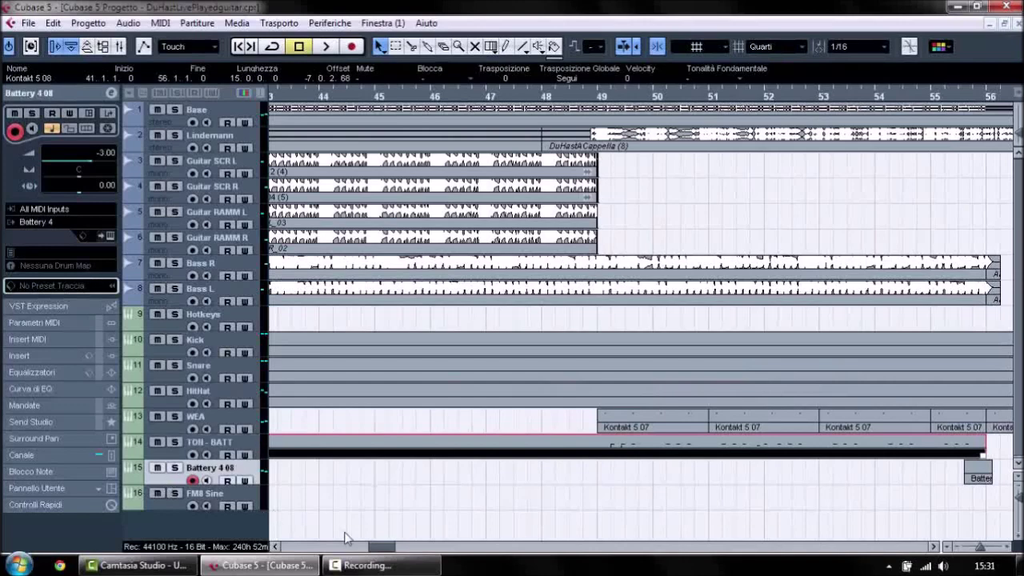
pyautogui.moveTo(390, 549); pyautogui.dragTo(328, 552)
pyautogui.moveTo(318, 557); pyautogui.dragTo(319, 559)
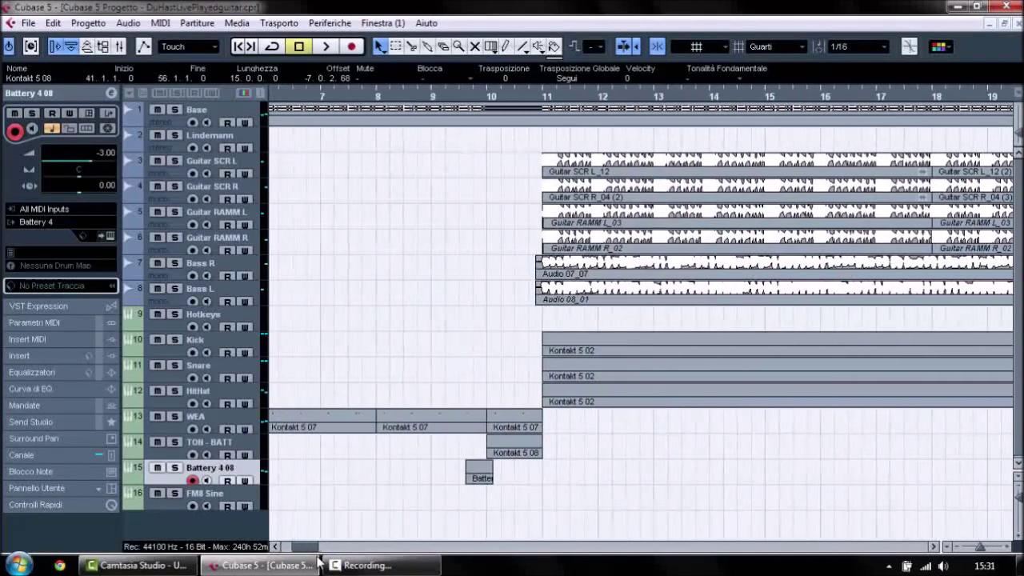
pyautogui.click(110, 236)
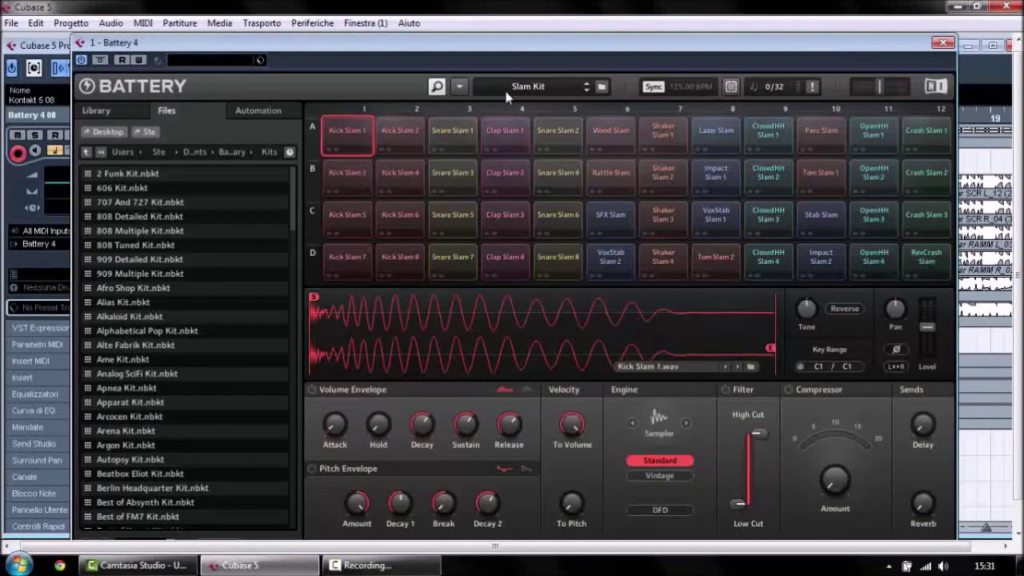
pyautogui.click(943, 42)
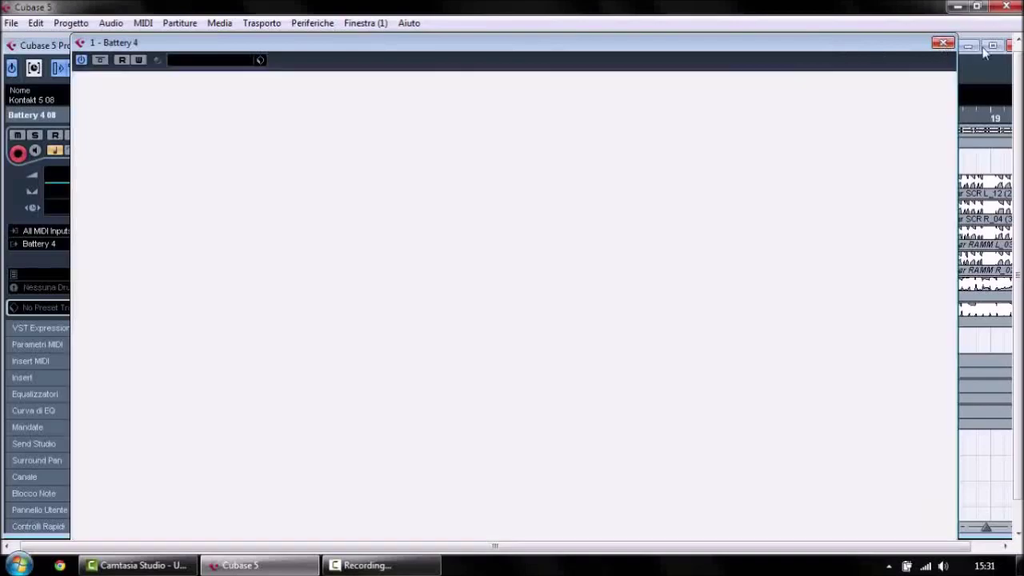
pyautogui.click(992, 45)
# Step: Select the FM8 Sine track and view its MIDI parts starting at bar 73
pyautogui.moveTo(298, 550); pyautogui.dragTo(287, 551)
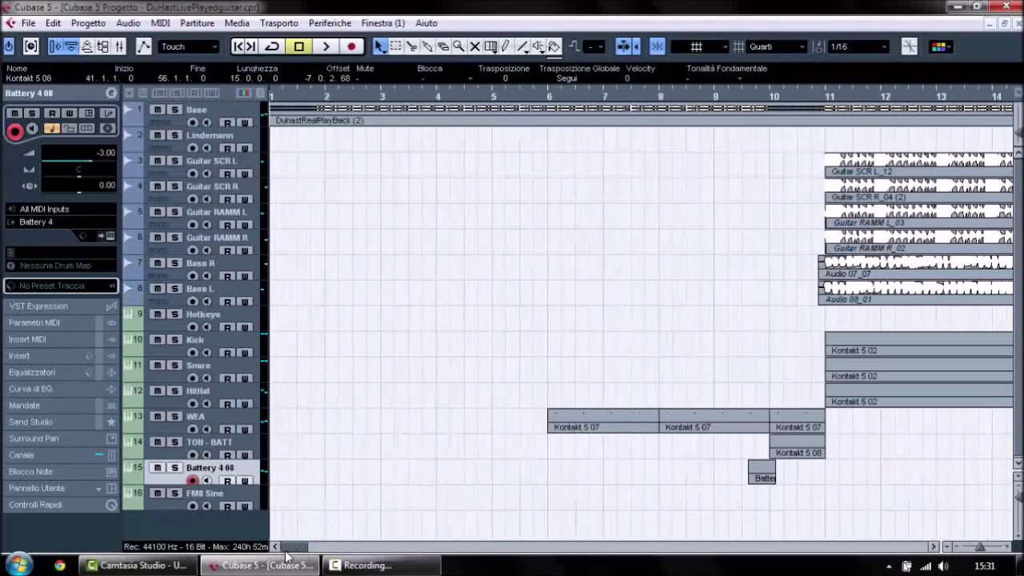
pyautogui.click(163, 506)
pyautogui.moveTo(302, 551); pyautogui.dragTo(433, 552)
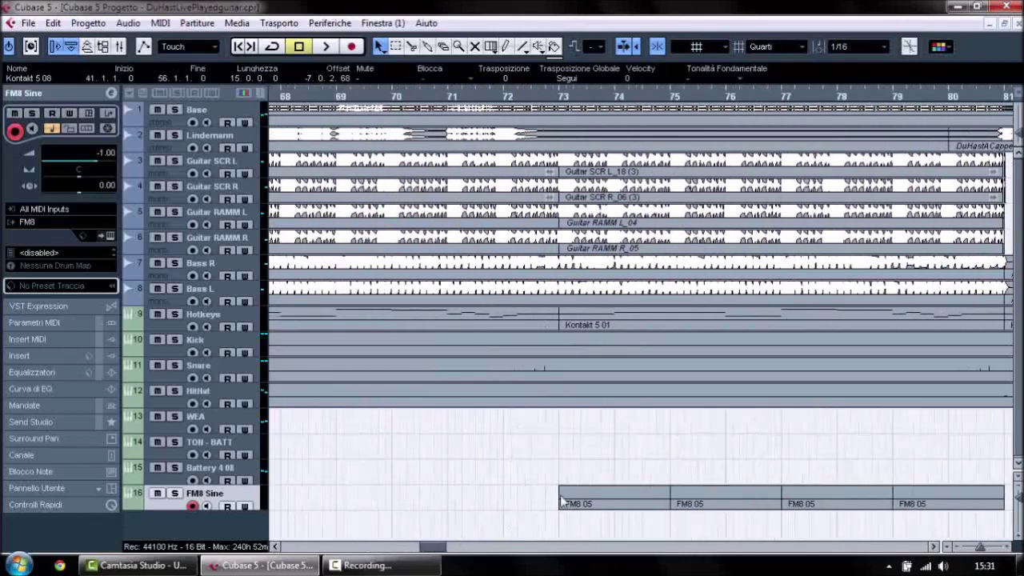
# Step: Open the FM8 Sine track's MIDI part at bar 73 in the Key Editor, examine its notes to bar 75, and close the editor
pyautogui.doubleClick(621, 494)
pyautogui.moveTo(290, 552); pyautogui.dragTo(245, 552)
pyautogui.moveTo(782, 441); pyautogui.dragTo(783, 485)
pyautogui.moveTo(259, 549); pyautogui.dragTo(270, 549)
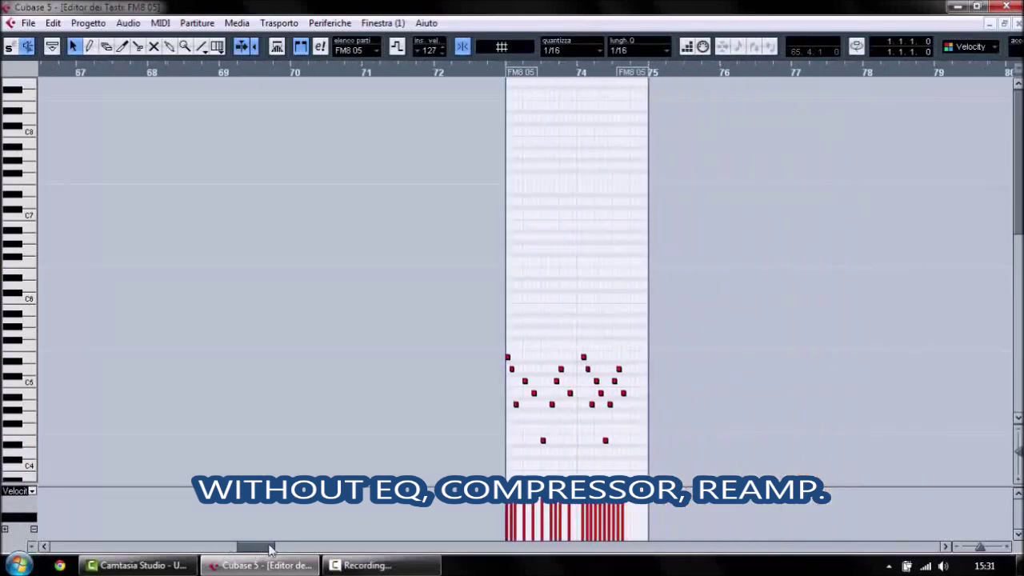
pyautogui.click(1018, 23)
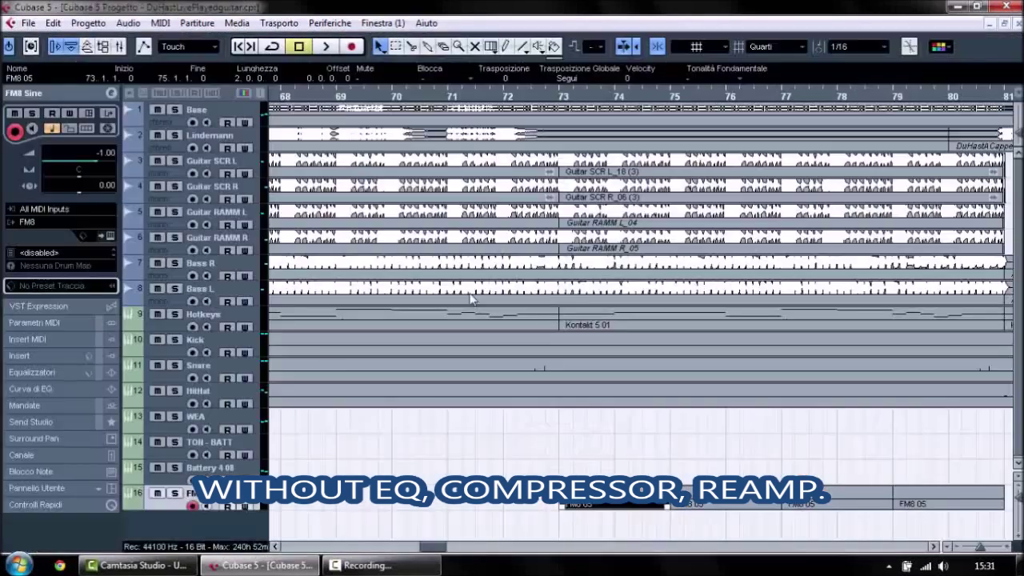
# Step: Examine the Master settings and operator F's sine waveform and envelope in the track's FM8 instrument, and return to the maximized project window
pyautogui.click(110, 236)
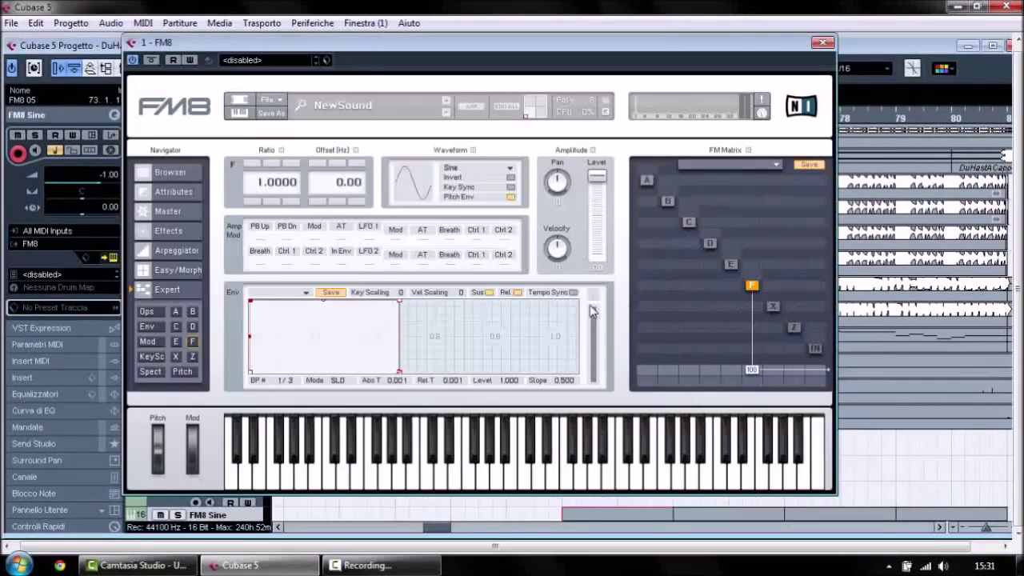
pyautogui.click(164, 213)
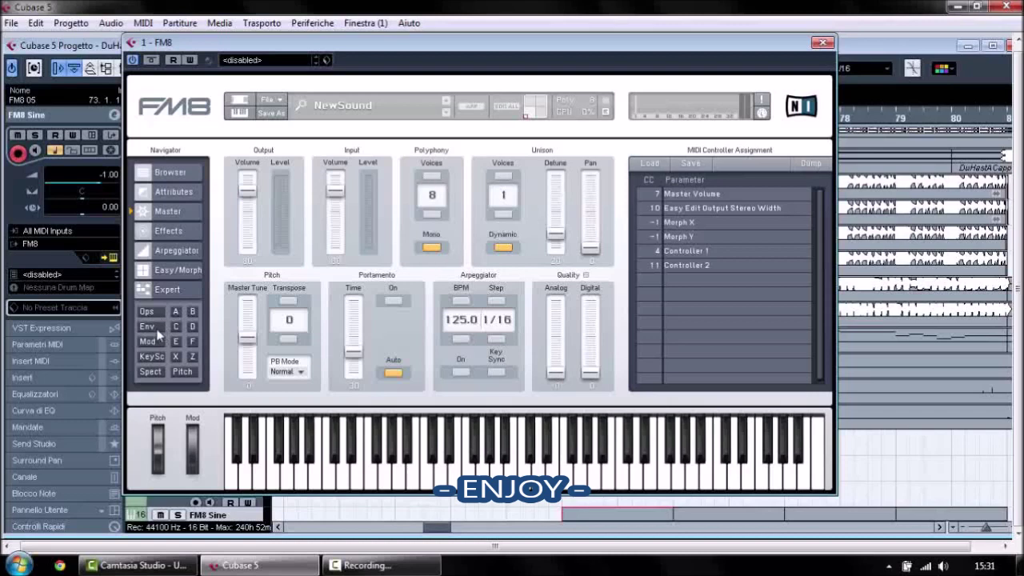
pyautogui.click(192, 342)
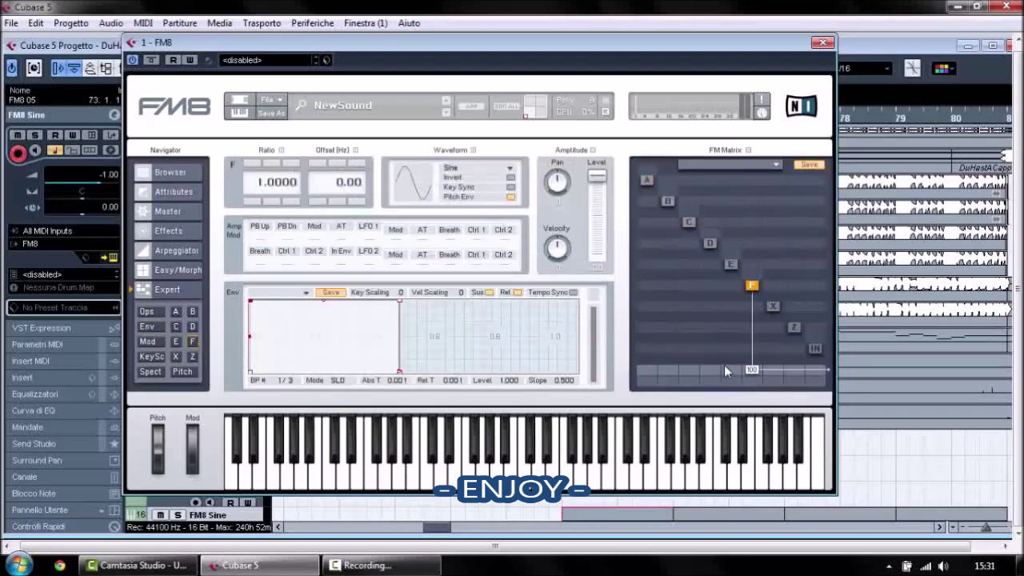
pyautogui.moveTo(427, 369); pyautogui.dragTo(377, 161)
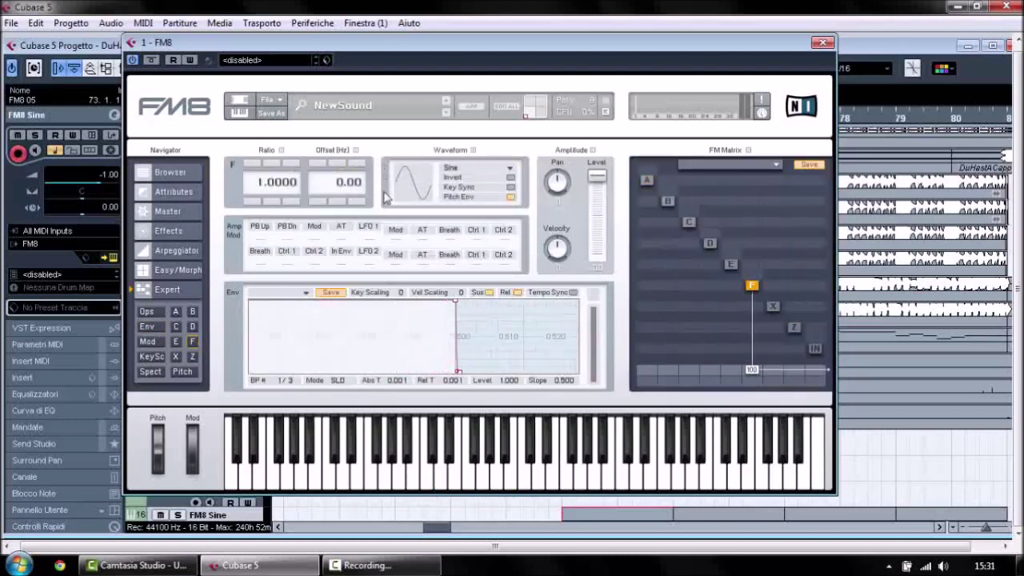
pyautogui.moveTo(472, 354); pyautogui.dragTo(470, 229)
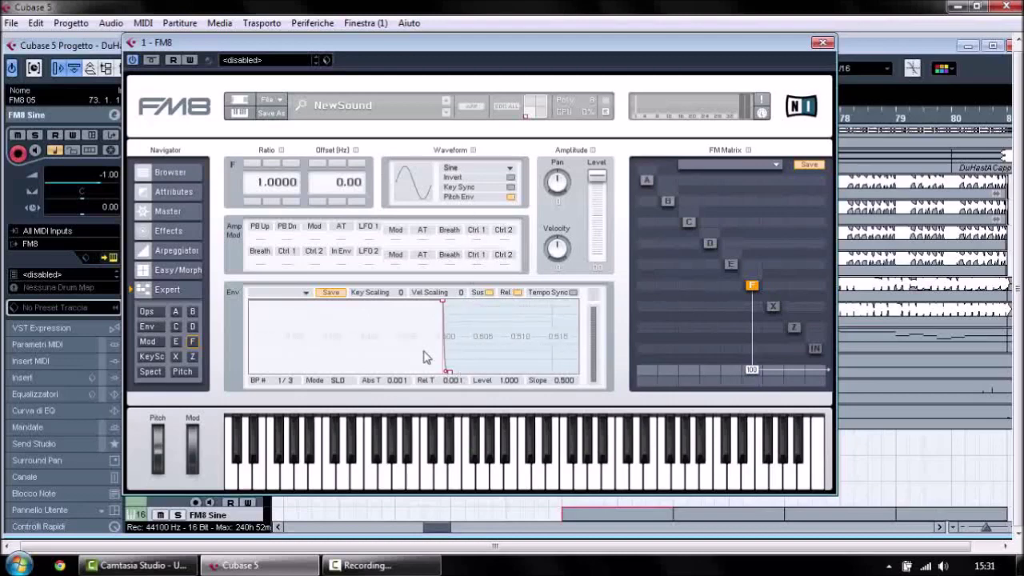
pyautogui.click(824, 44)
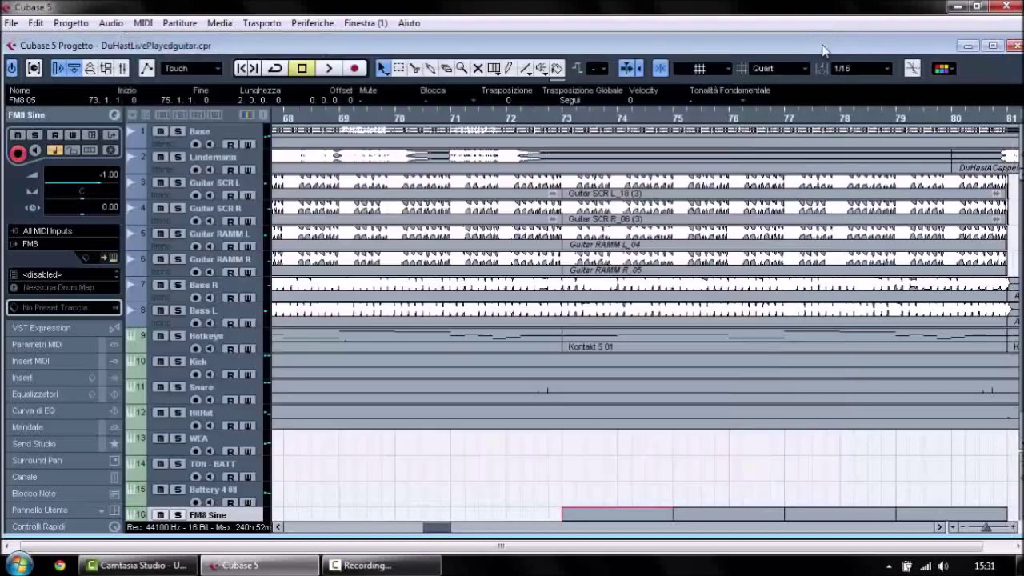
pyautogui.click(992, 44)
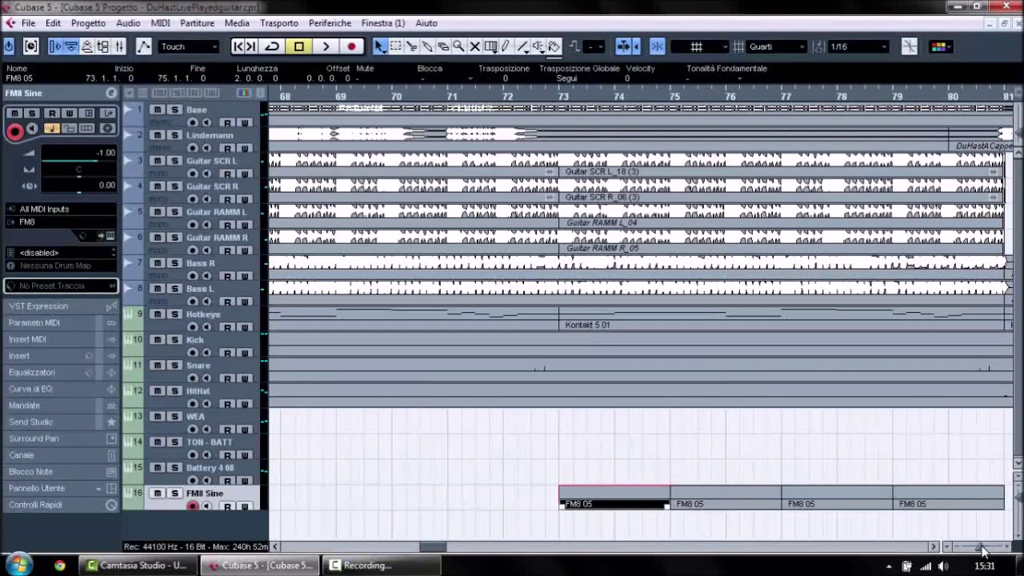